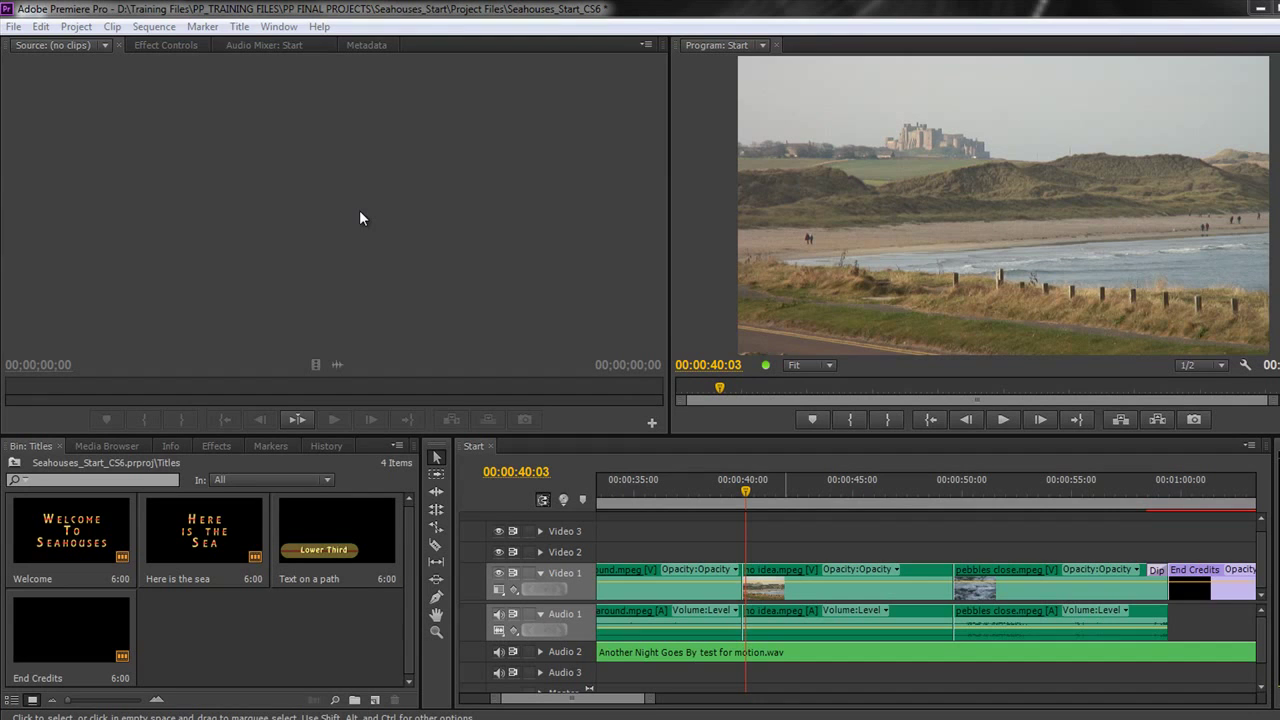
- Create a new Default Crawl title named 'Crawling Title' and open its empty canvas
{"action": "left_click", "coordinate": [239, 27]}
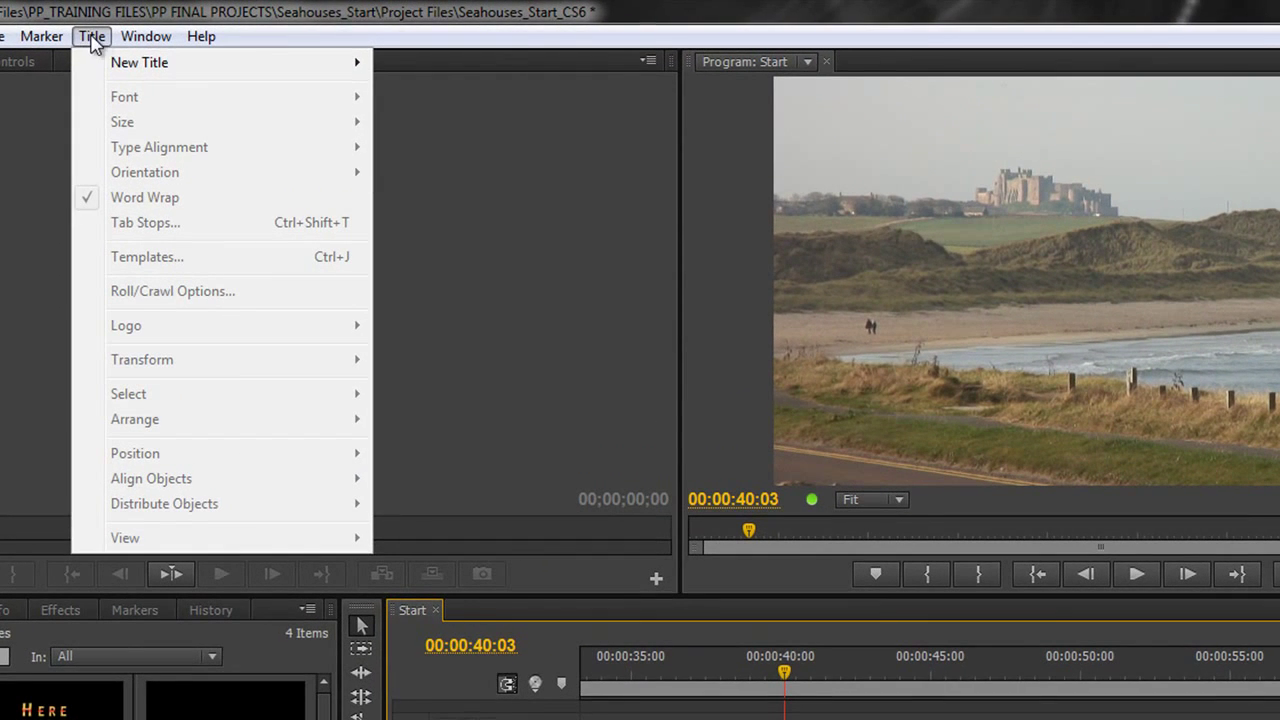
{"action": "mouse_move", "coordinate": [122, 66]}
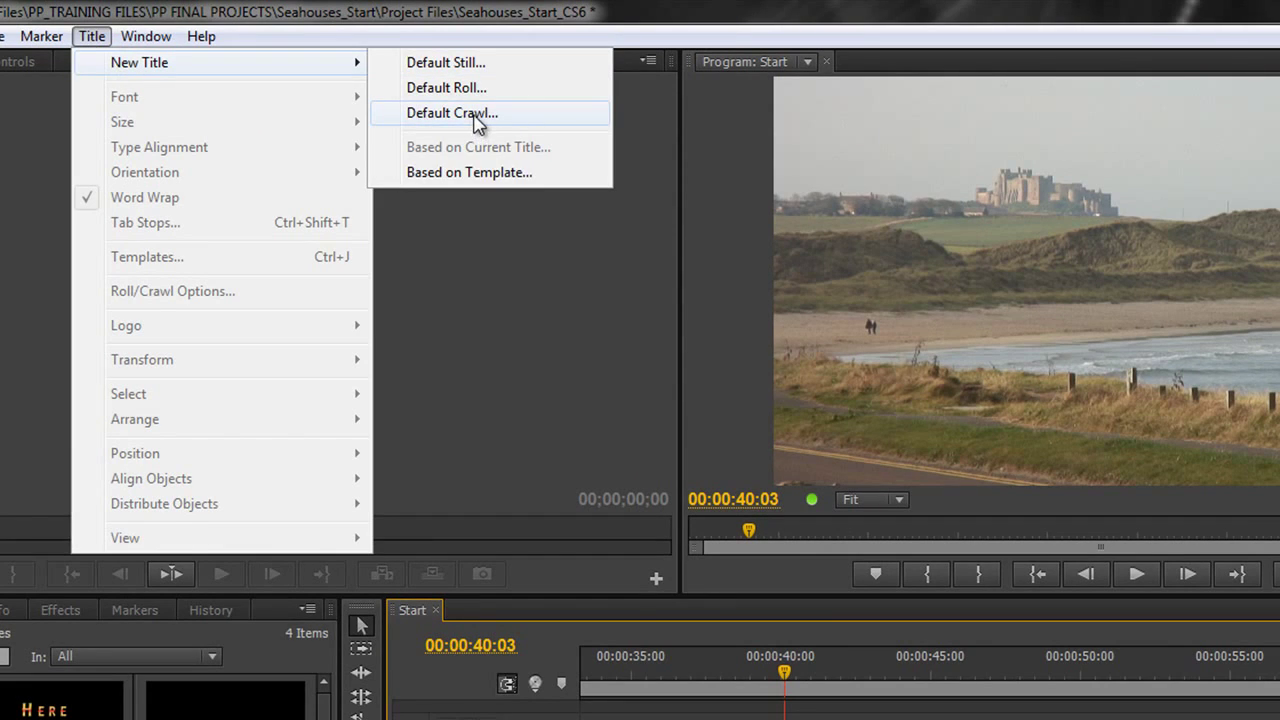
{"action": "left_click", "coordinate": [474, 119]}
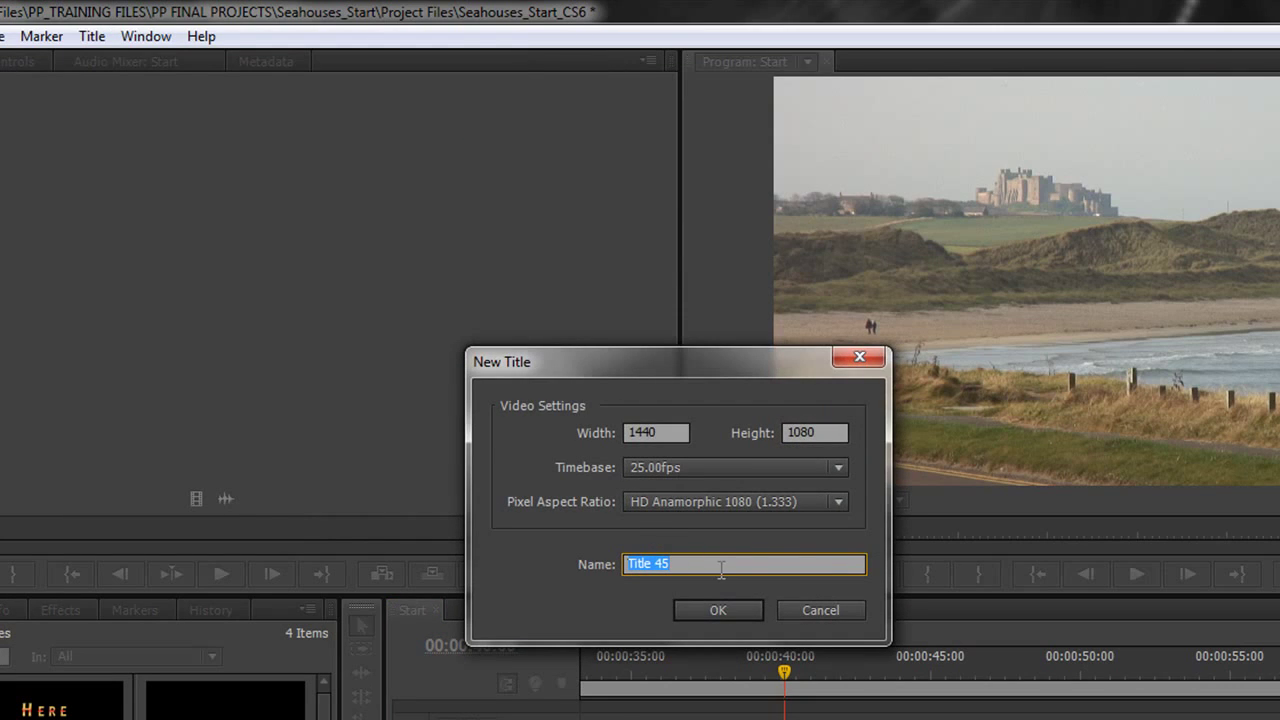
{"action": "type", "text": "Crawling Title"}
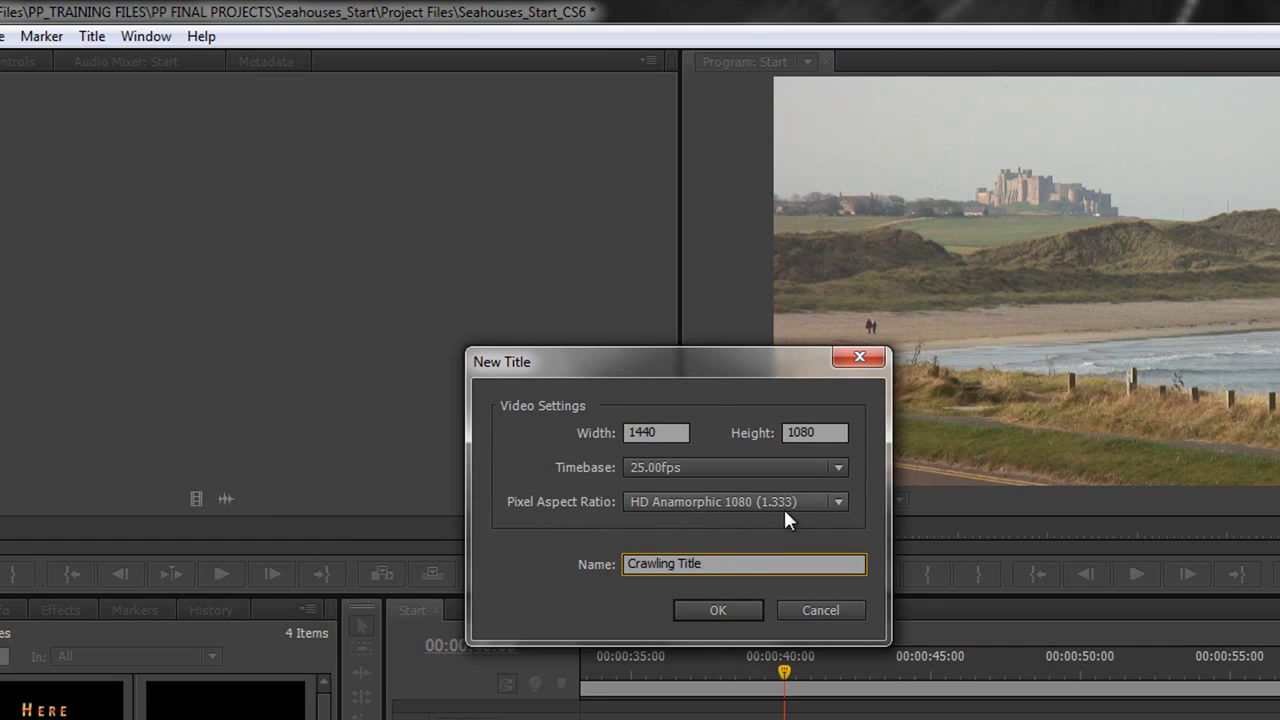
{"action": "left_click", "coordinate": [722, 607]}
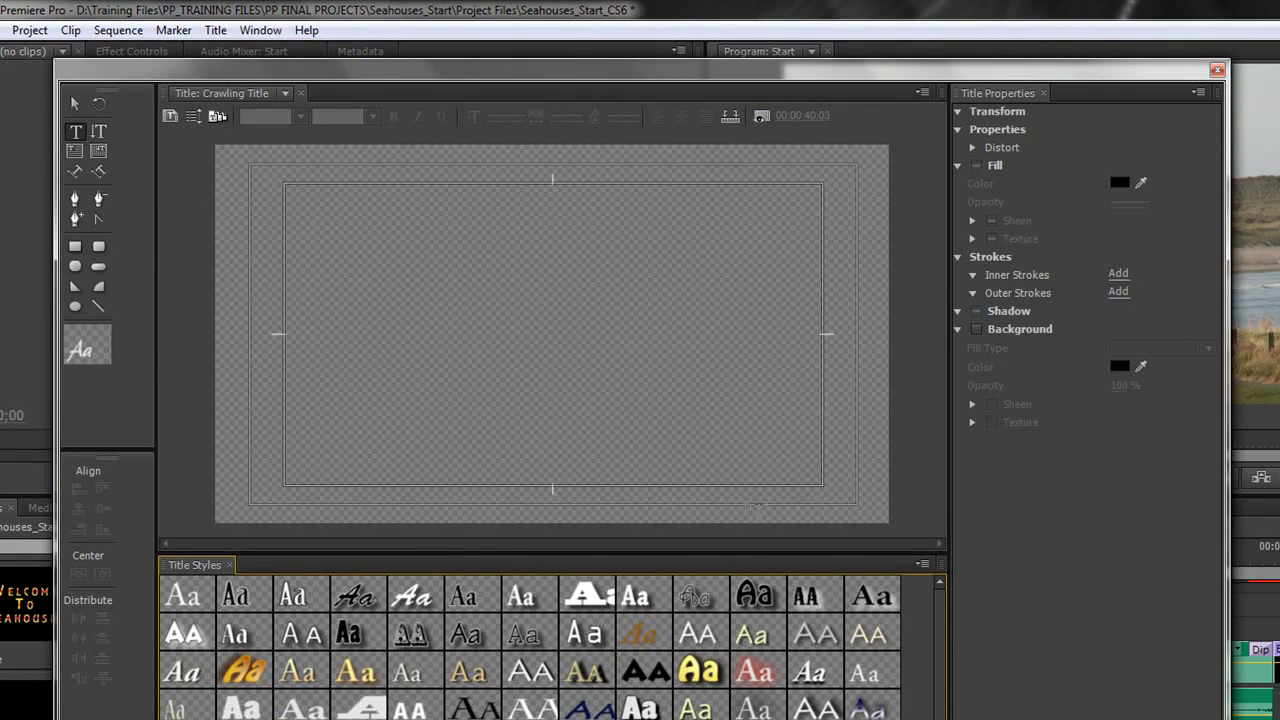
- Toggle the beach footage background preview on and off, then choose the Area Type tool
{"action": "left_click", "coordinate": [759, 118]}
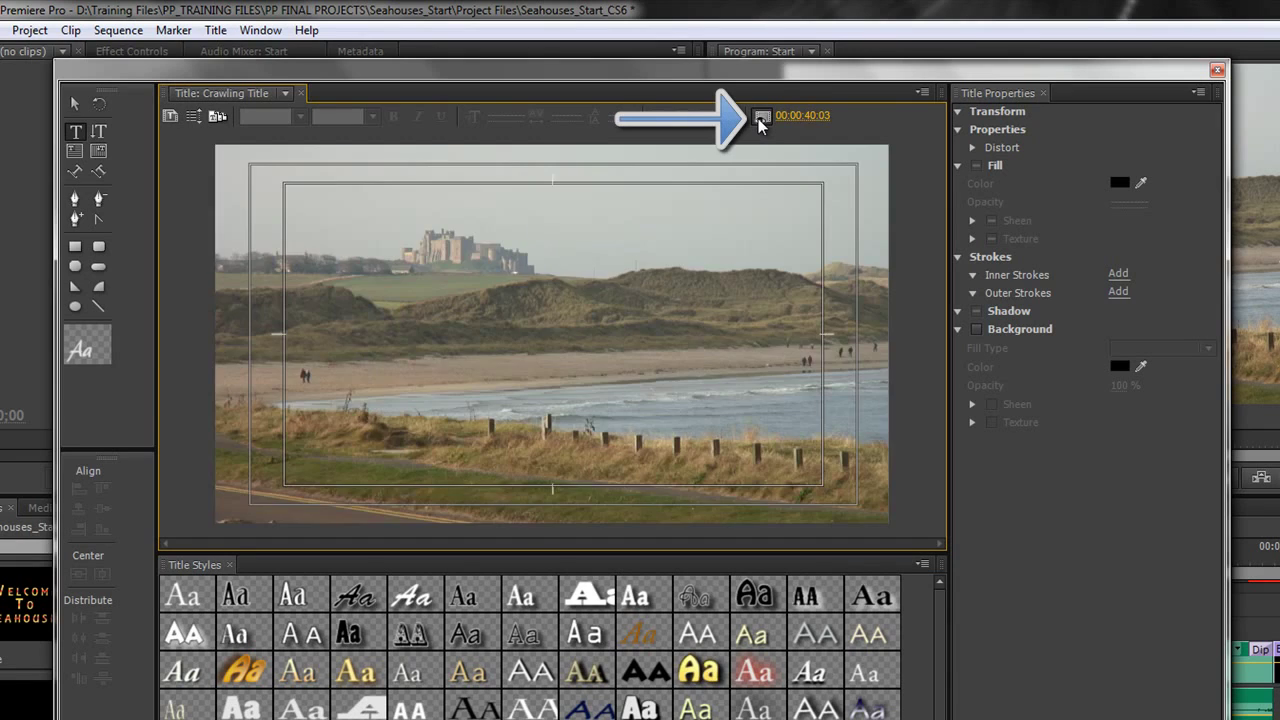
{"action": "left_click", "coordinate": [759, 118]}
{"action": "left_click", "coordinate": [759, 118]}
{"action": "left_click", "coordinate": [759, 118]}
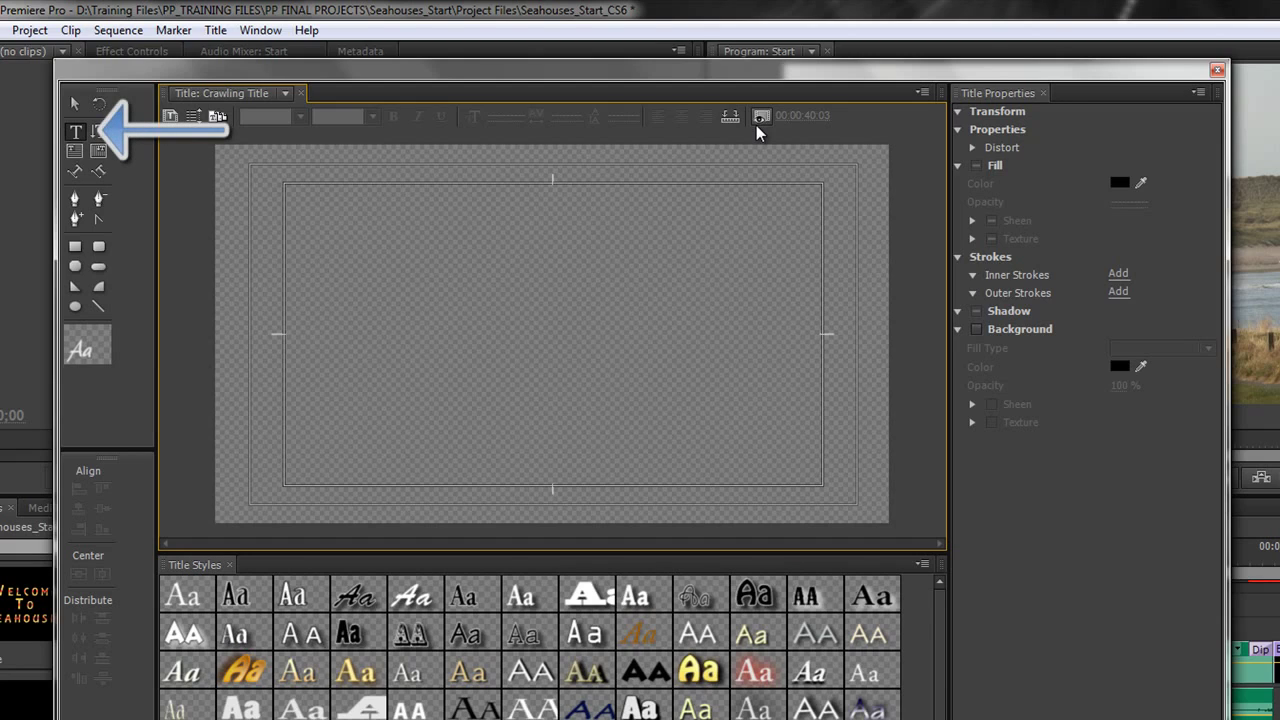
{"action": "left_click", "coordinate": [75, 136]}
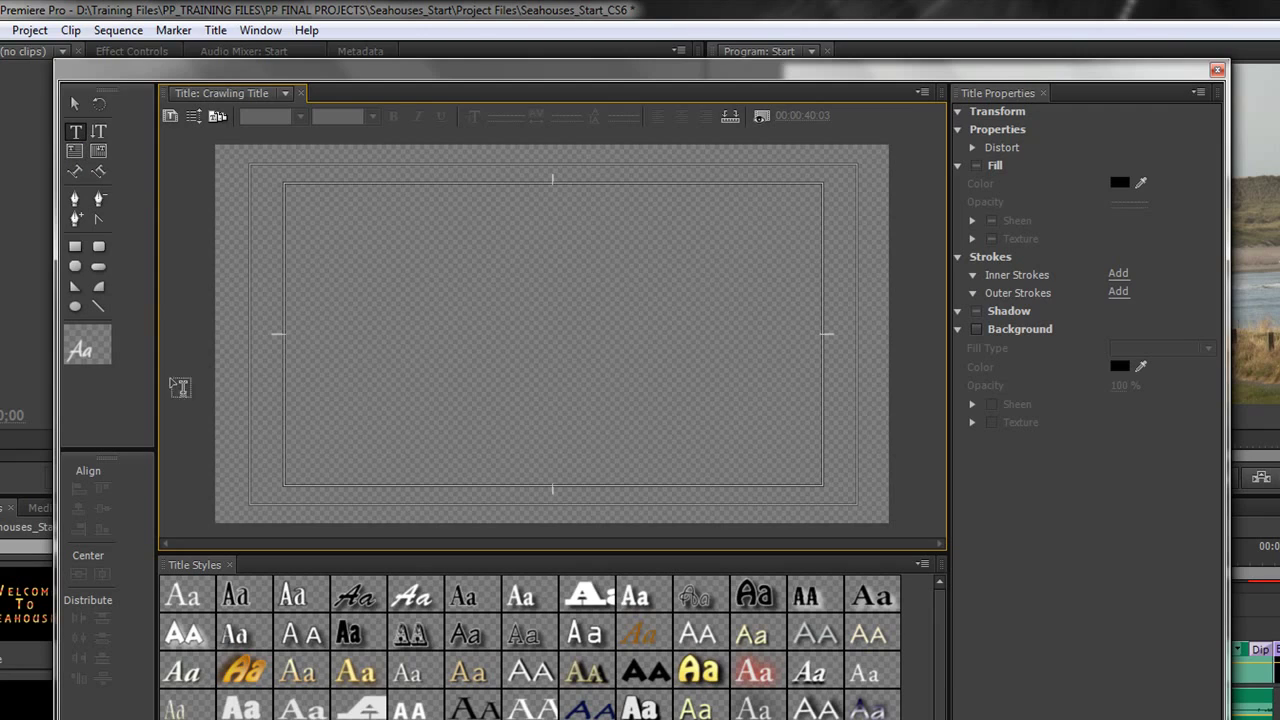
- Draw a 2126.1 × 110.5 text box along the bottom, extending past both frame edges
{"action": "left_click", "coordinate": [195, 447]}
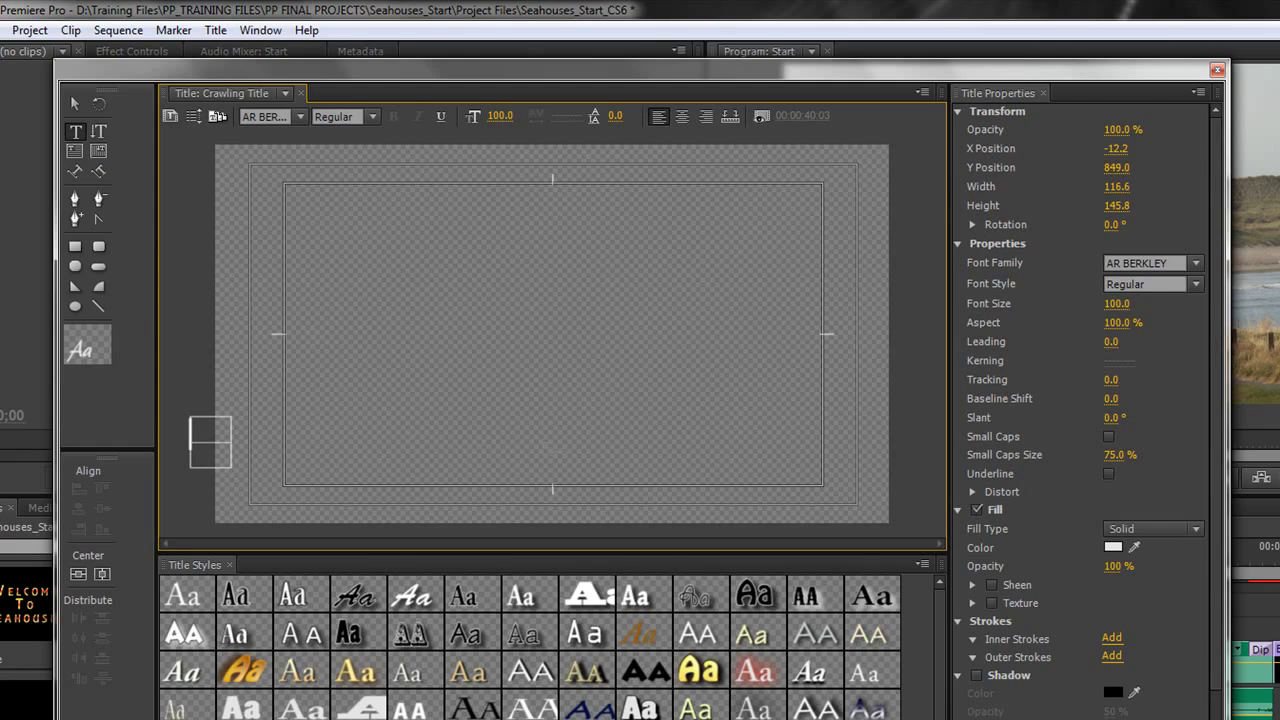
{"action": "left_click_drag", "start_coordinate": [822, 450], "coordinate": [936, 458]}
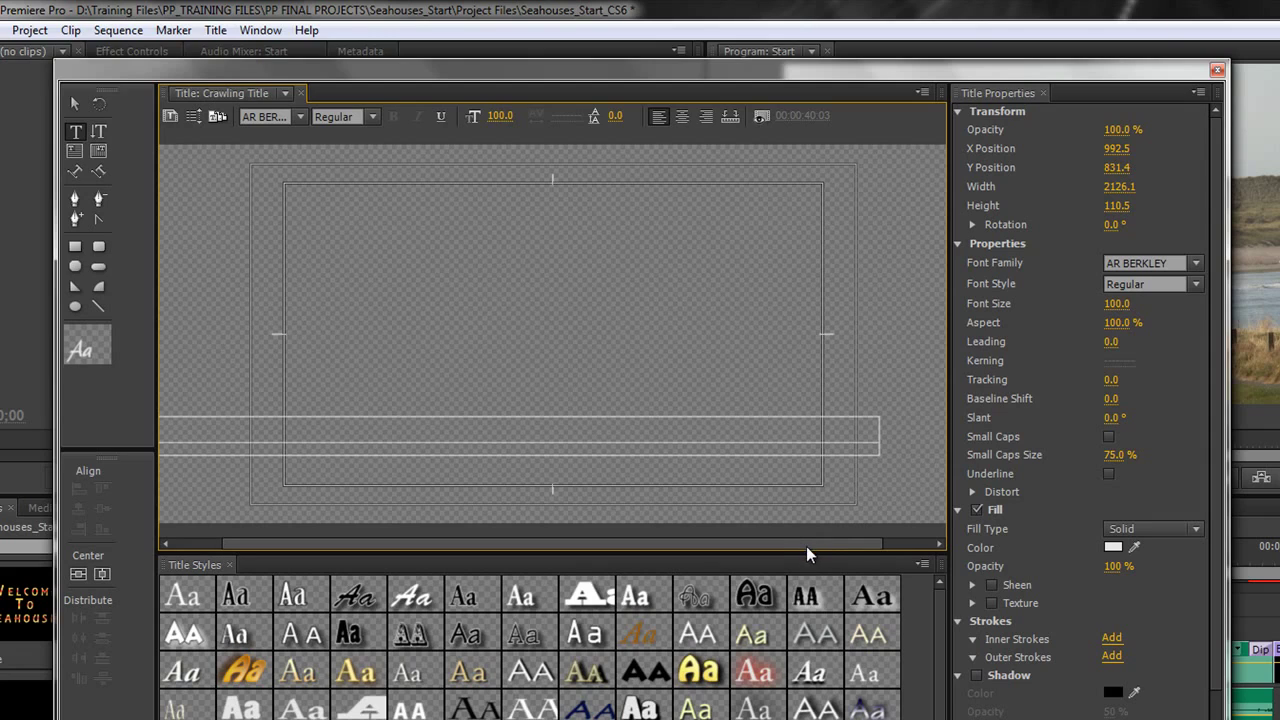
{"action": "left_click_drag", "start_coordinate": [793, 545], "coordinate": [672, 560]}
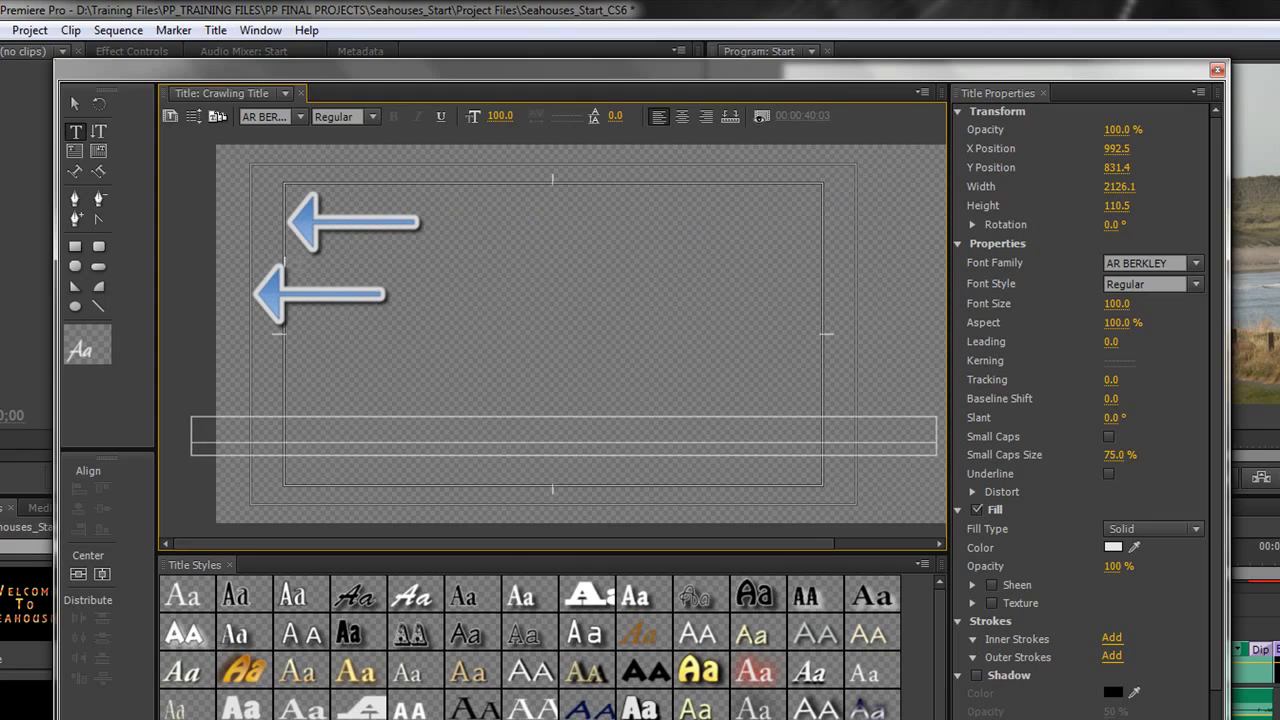
{"action": "left_click_drag", "start_coordinate": [501, 547], "coordinate": [712, 545]}
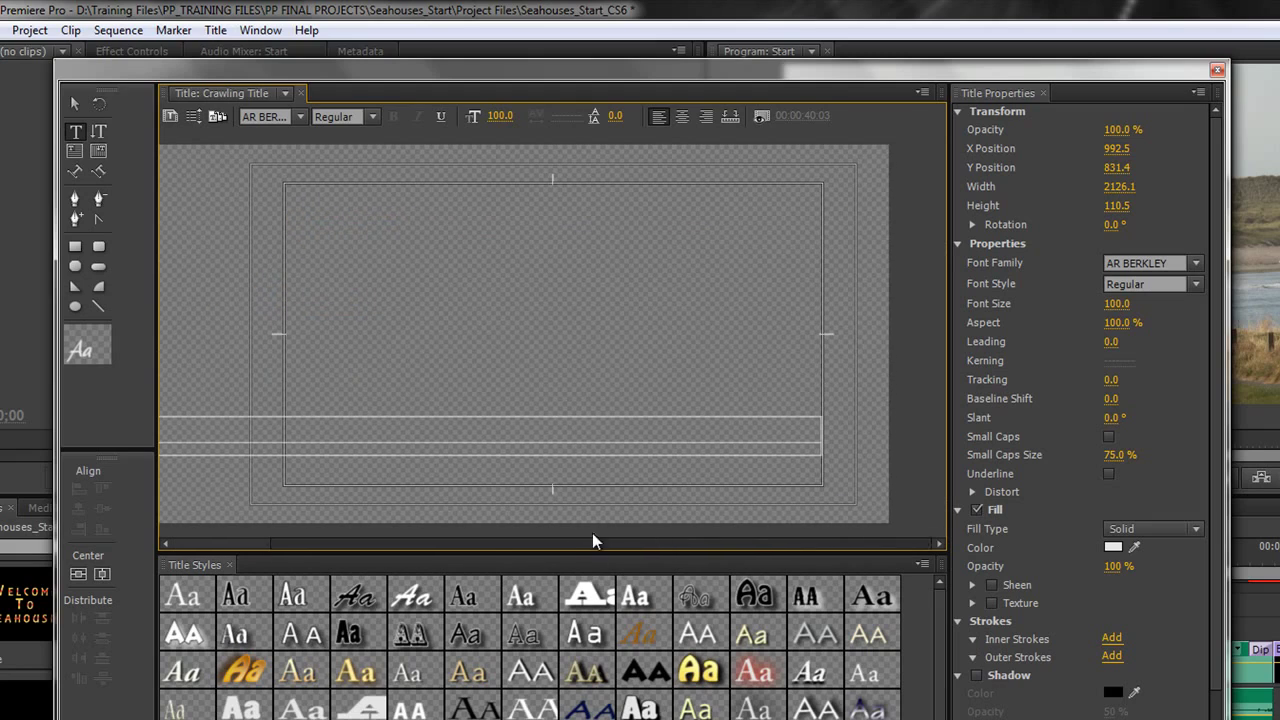
{"action": "left_click_drag", "start_coordinate": [593, 541], "coordinate": [532, 543]}
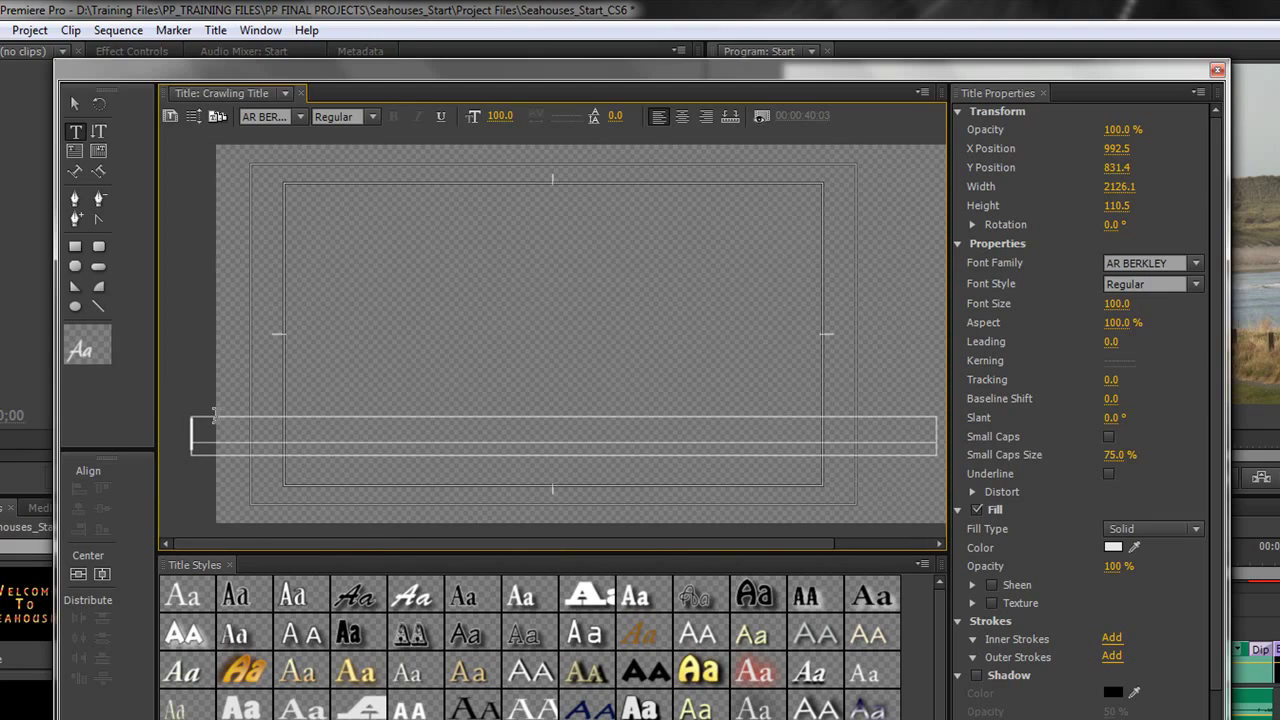
- Type 'This is crawling text that will' in gold gradient Hobo Std at font size 122
{"action": "type", "text": "This is"}
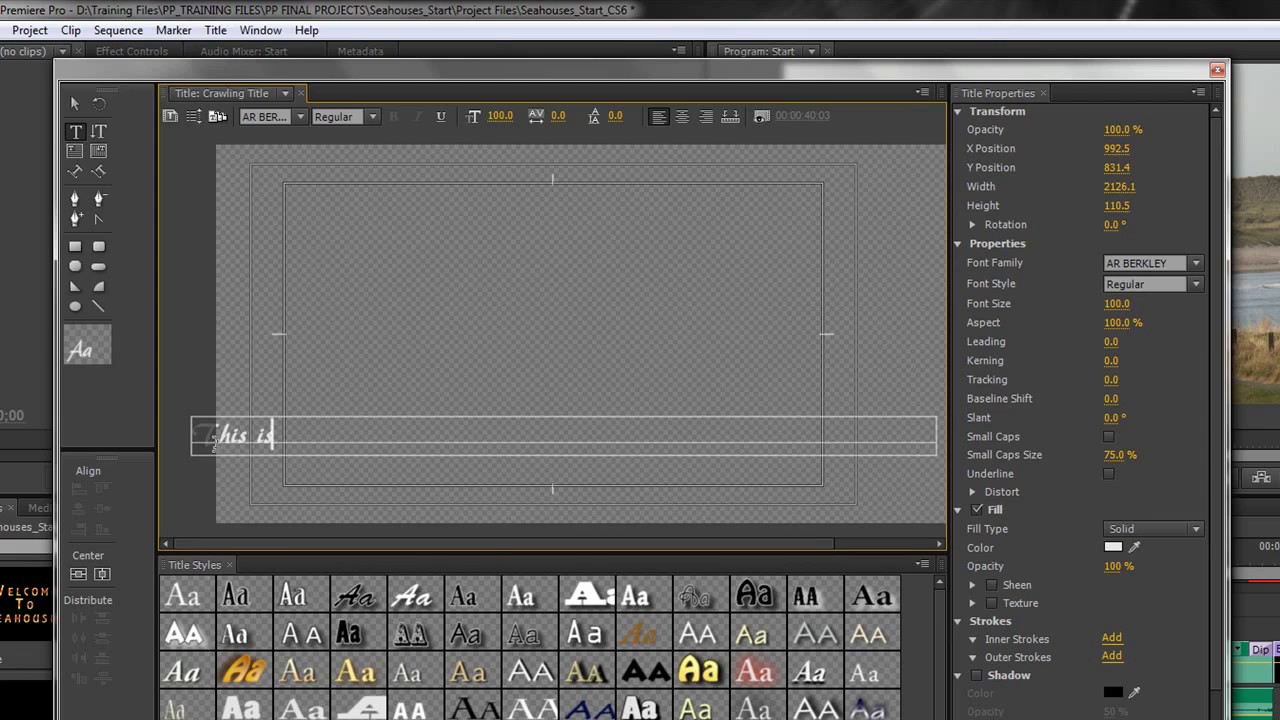
{"action": "left_click", "coordinate": [185, 442], "text": "shift"}
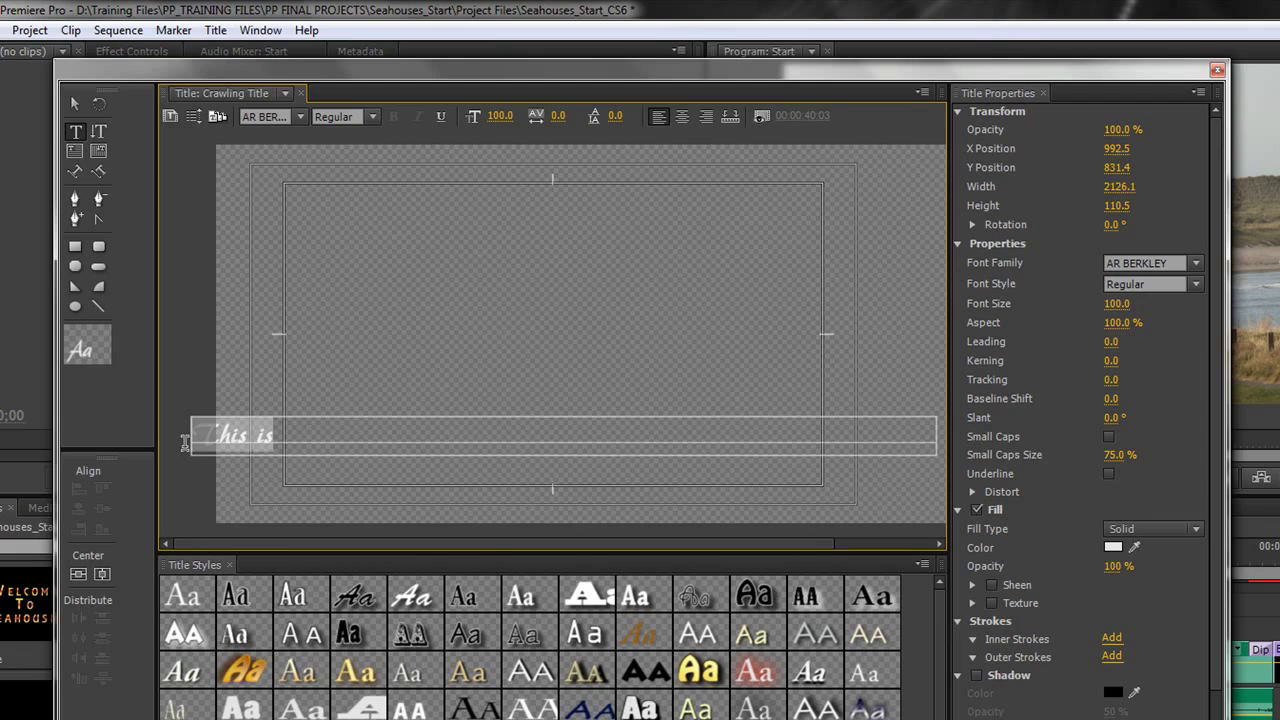
{"action": "left_click", "coordinate": [698, 672]}
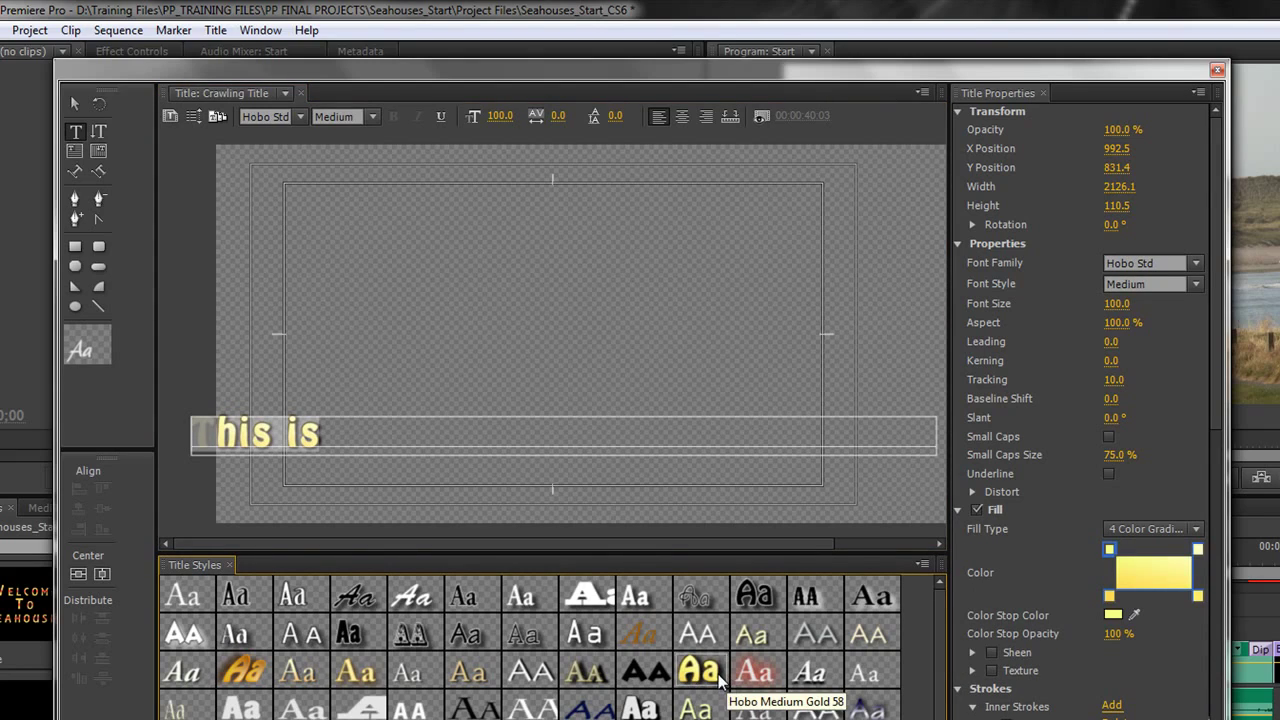
{"action": "left_click", "coordinate": [1112, 308]}
{"action": "left_click_drag", "start_coordinate": [1133, 312], "coordinate": [1153, 310]}
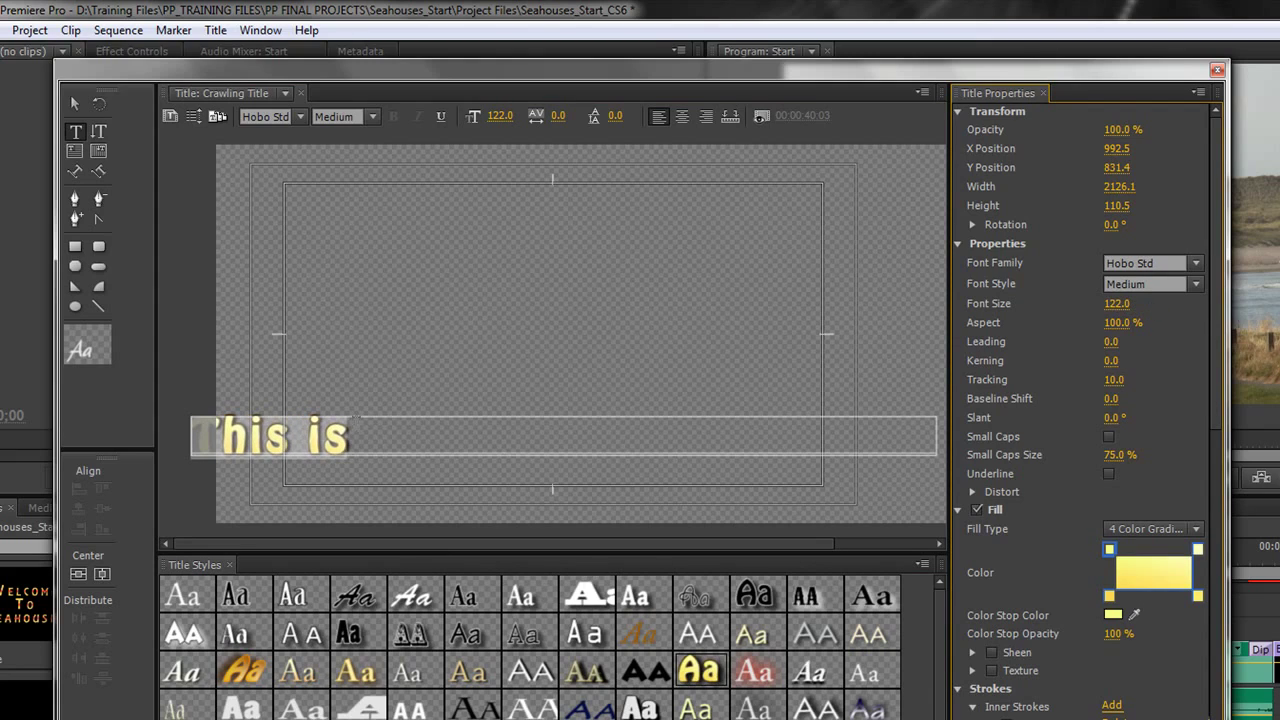
{"action": "left_click", "coordinate": [352, 440]}
{"action": "type", "text": "crawl"}
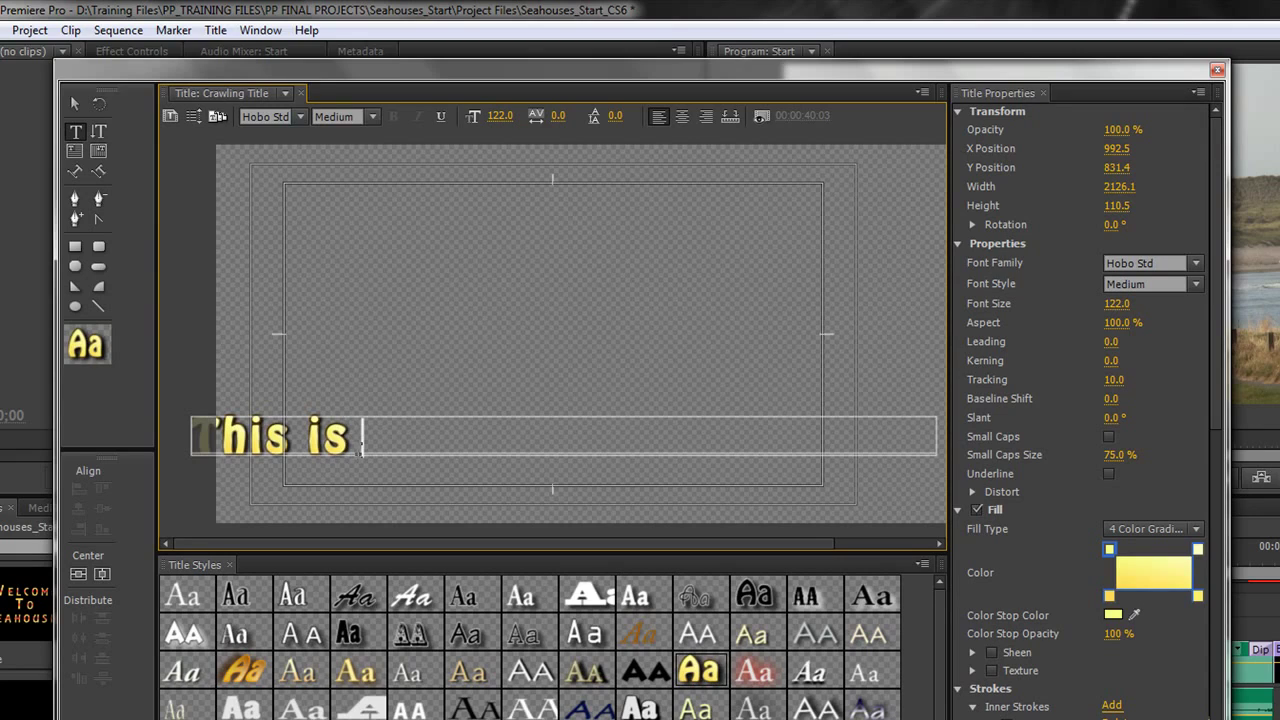
{"action": "type", "text": "ing text that w"}
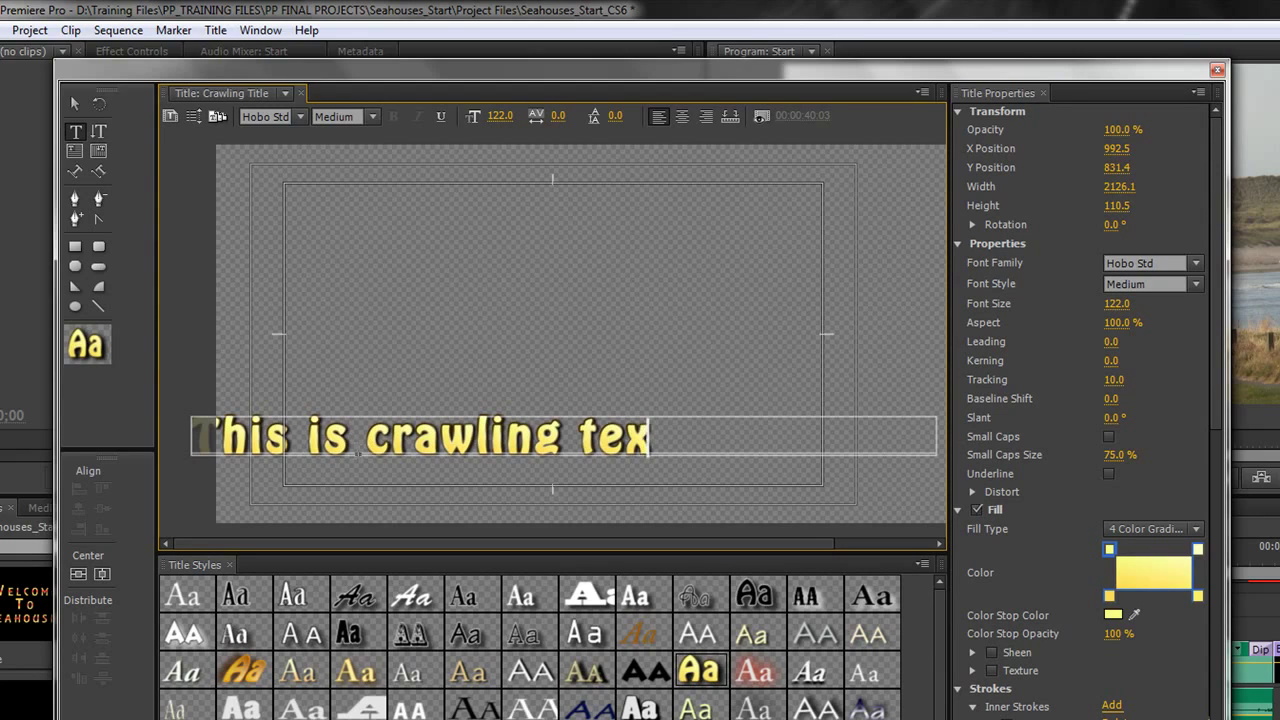
{"action": "type", "text": "ill"}
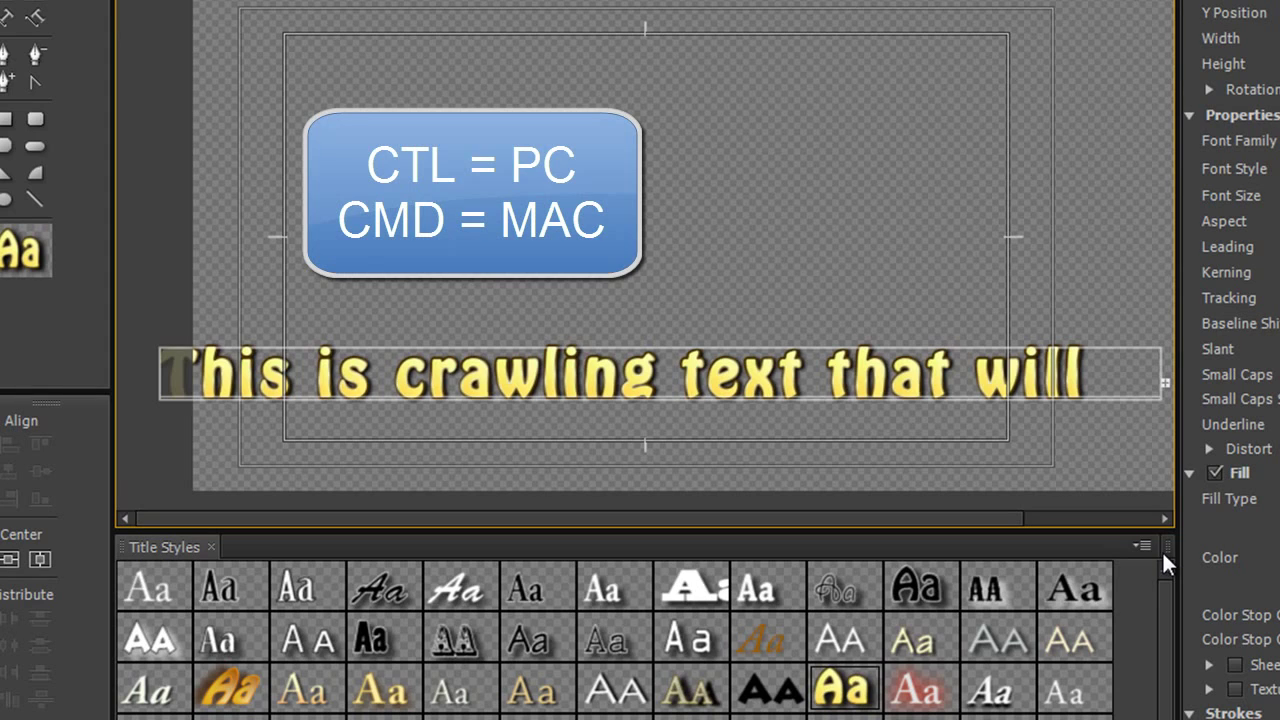
- Widen the crawl text box twice while continuing to type the sentence
{"action": "left_click", "coordinate": [1162, 377]}
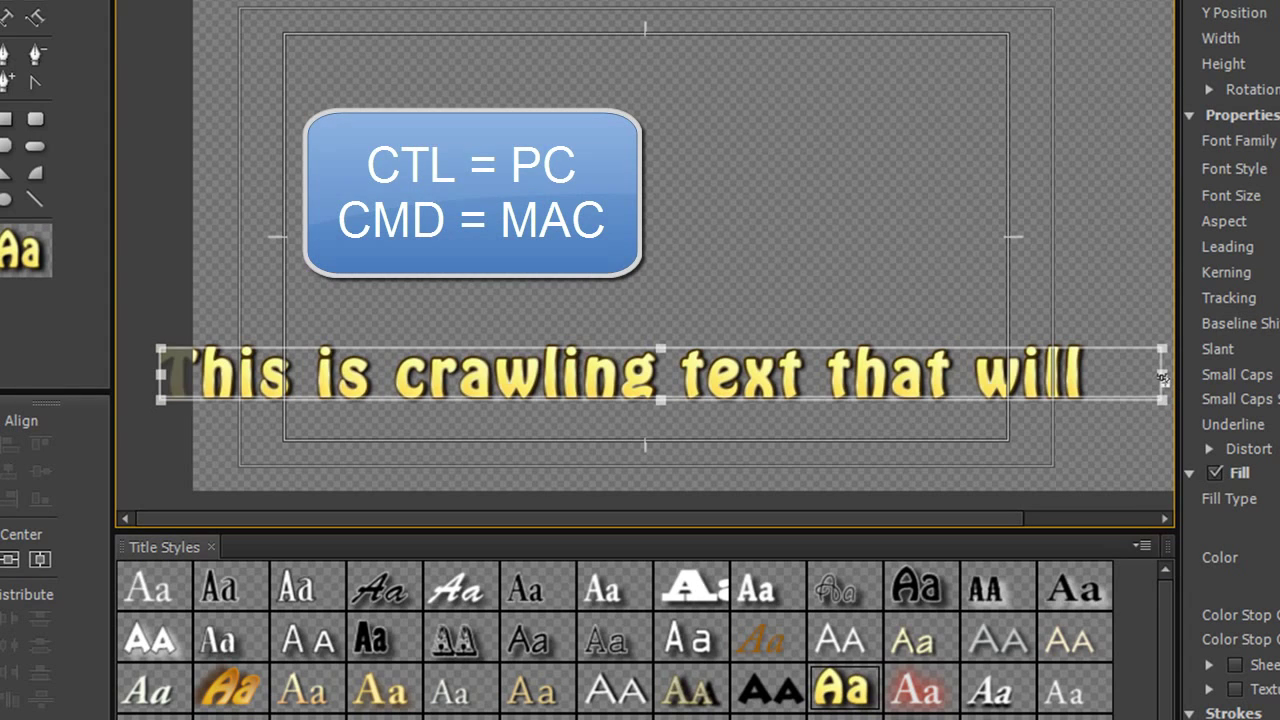
{"action": "mouse_move", "coordinate": [1162, 377]}
{"action": "left_mouse_down"}
{"action": "mouse_move", "coordinate": [1143, 380]}
{"action": "mouse_move", "coordinate": [1270, 380]}
{"action": "left_mouse_up"}
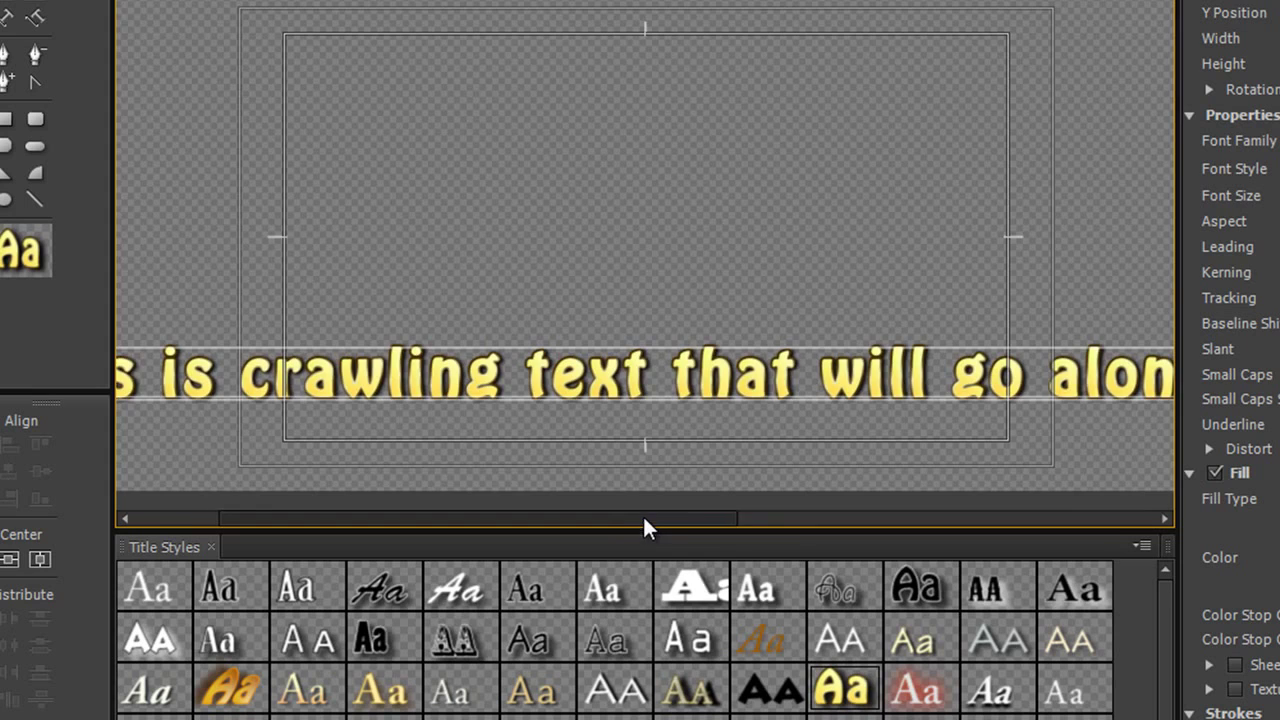
{"action": "left_click_drag", "start_coordinate": [645, 528], "coordinate": [1066, 527]}
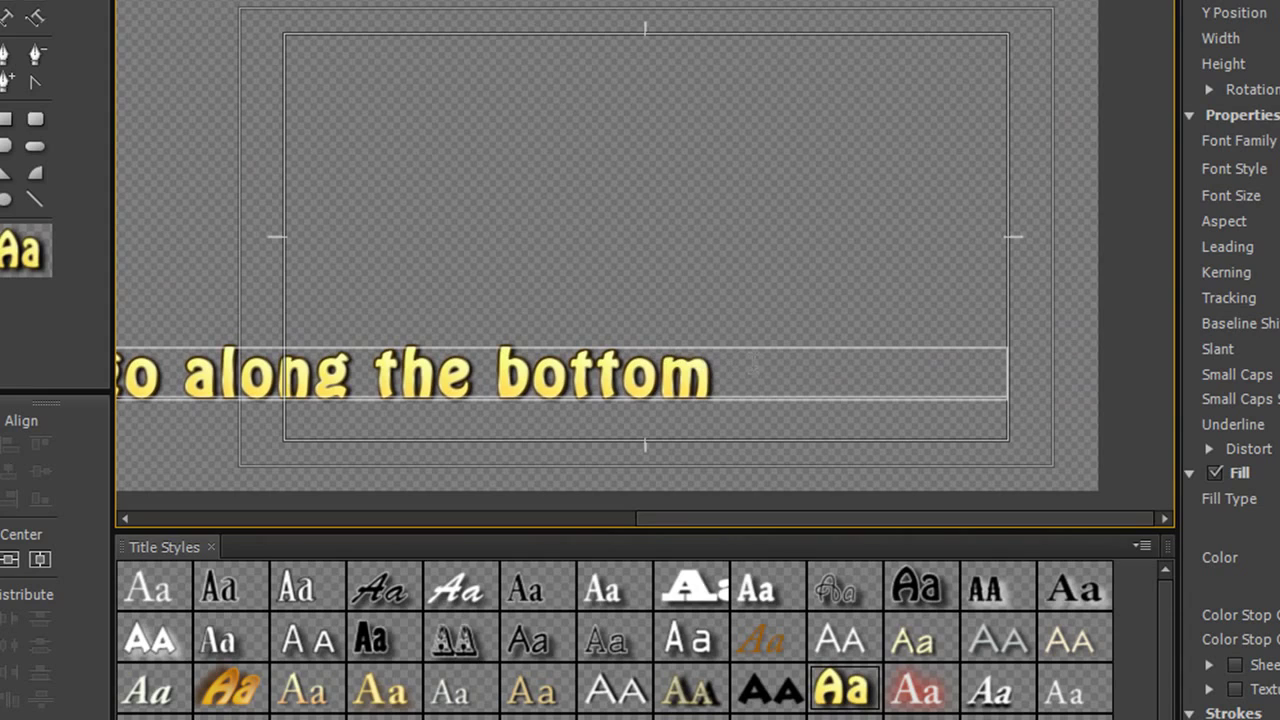
{"action": "type", "text": "of my s"}
{"action": "key", "text": "BackSpace"}
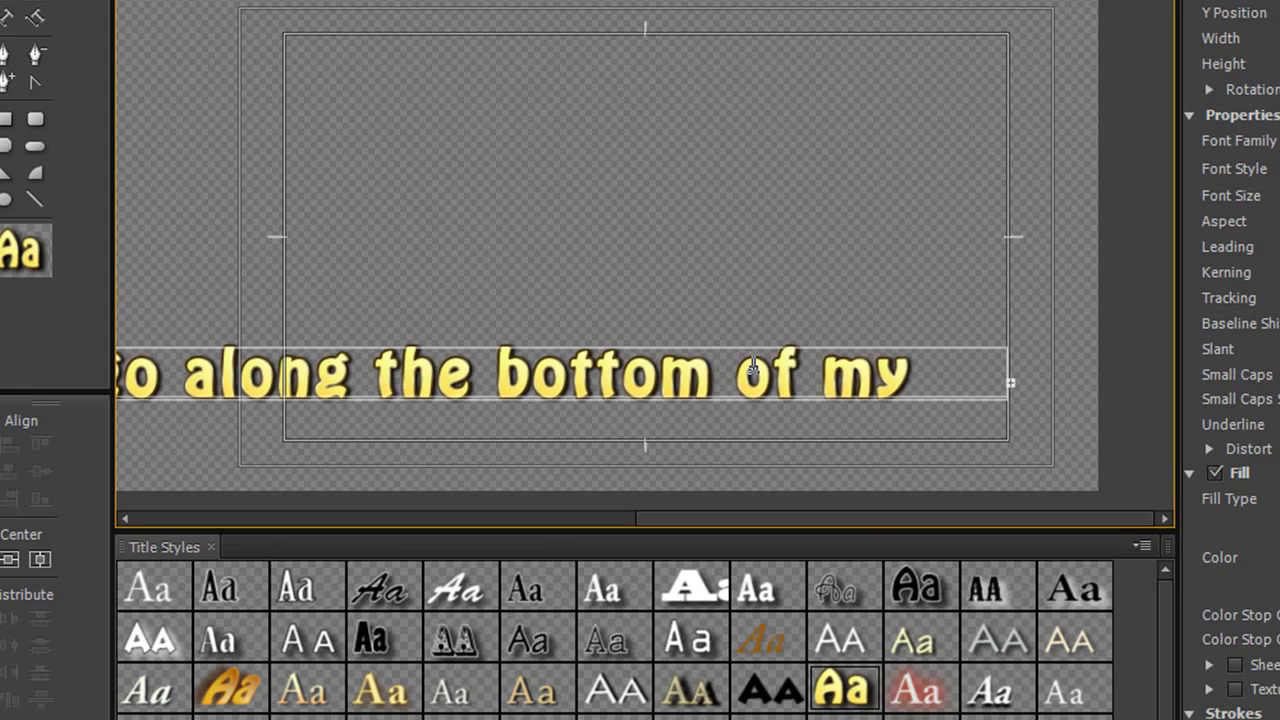
{"action": "left_click", "coordinate": [1007, 375]}
{"action": "left_click_drag", "start_coordinate": [1008, 377], "coordinate": [1172, 378]}
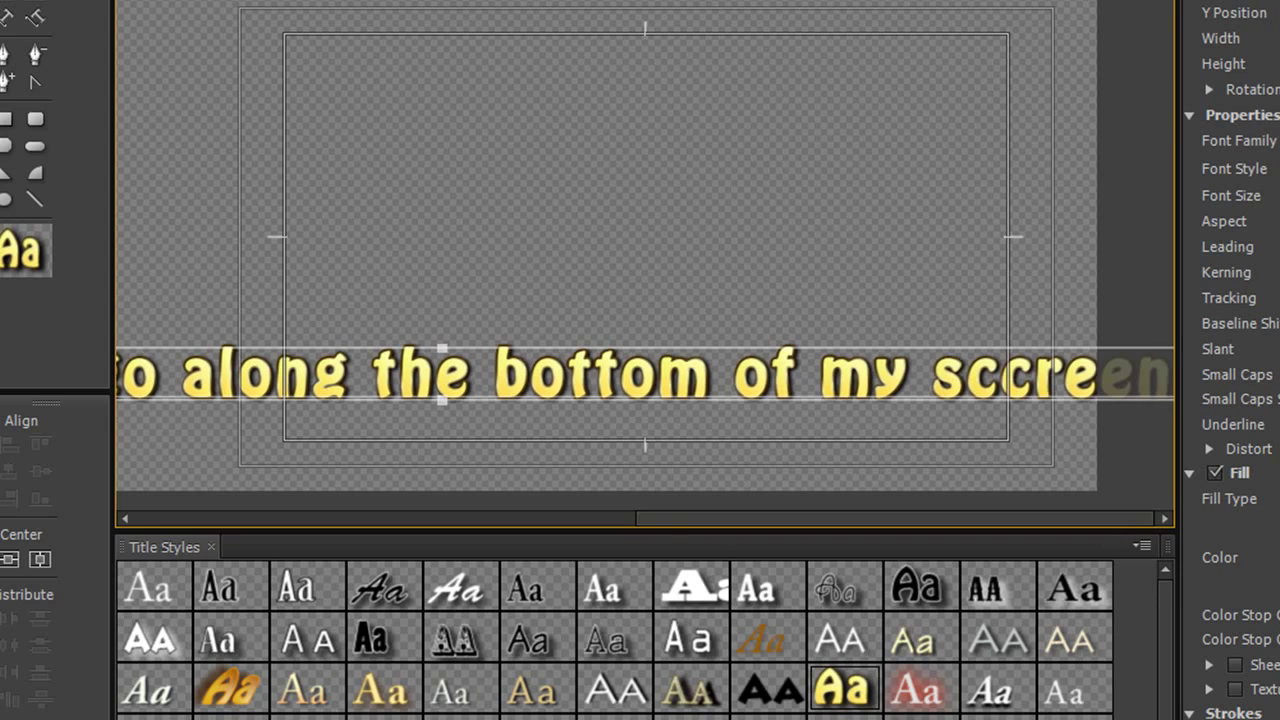
{"action": "left_click_drag", "start_coordinate": [663, 531], "coordinate": [977, 531]}
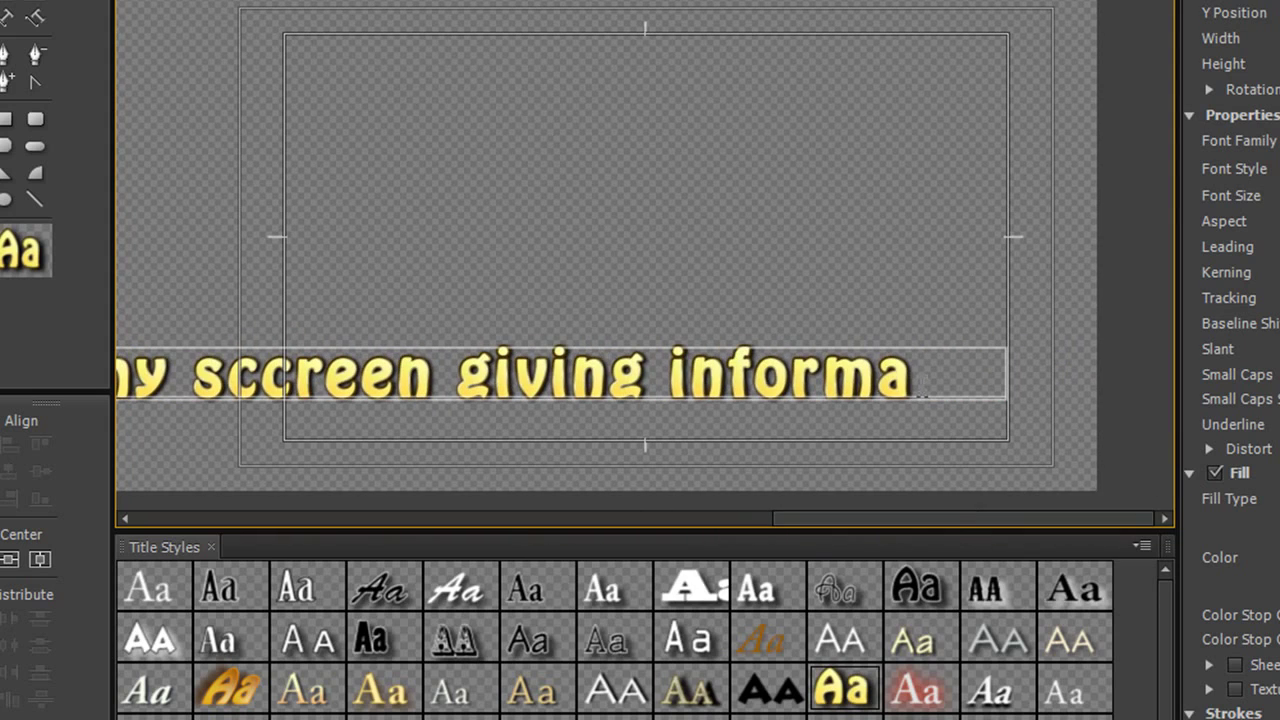
{"action": "type", "text": "t"}
{"action": "key", "text": "BackSpace"}
{"action": "key", "text": "BackSpace"}
{"action": "key", "text": "BackSpace"}
{"action": "key", "text": "BackSpace"}
{"action": "key", "text": "BackSpace"}
{"action": "key", "text": "BackSpace"}
{"action": "key", "text": "BackSpace"}
{"action": "key", "text": "BackSpace"}
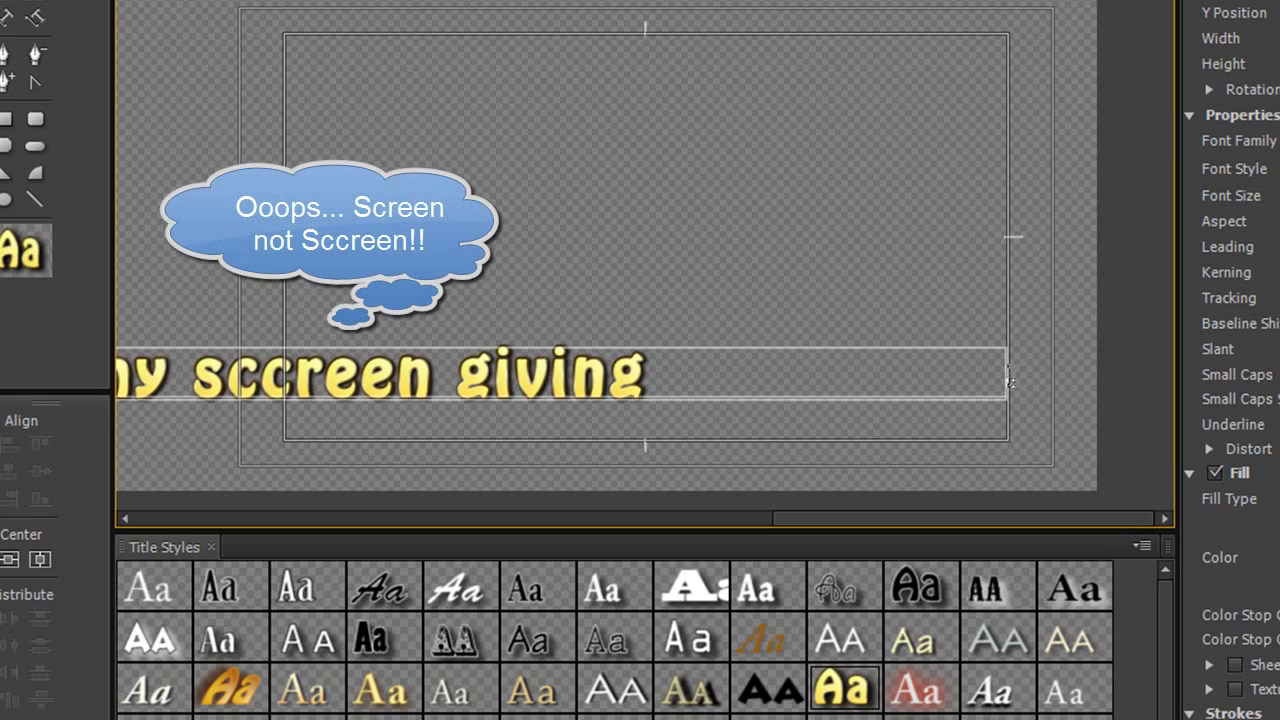
- Stretch the text box further until the sentence ending 'about my shot' fits one line
{"action": "left_click", "coordinate": [1010, 382]}
{"action": "left_click_drag", "start_coordinate": [1008, 378], "coordinate": [1182, 373]}
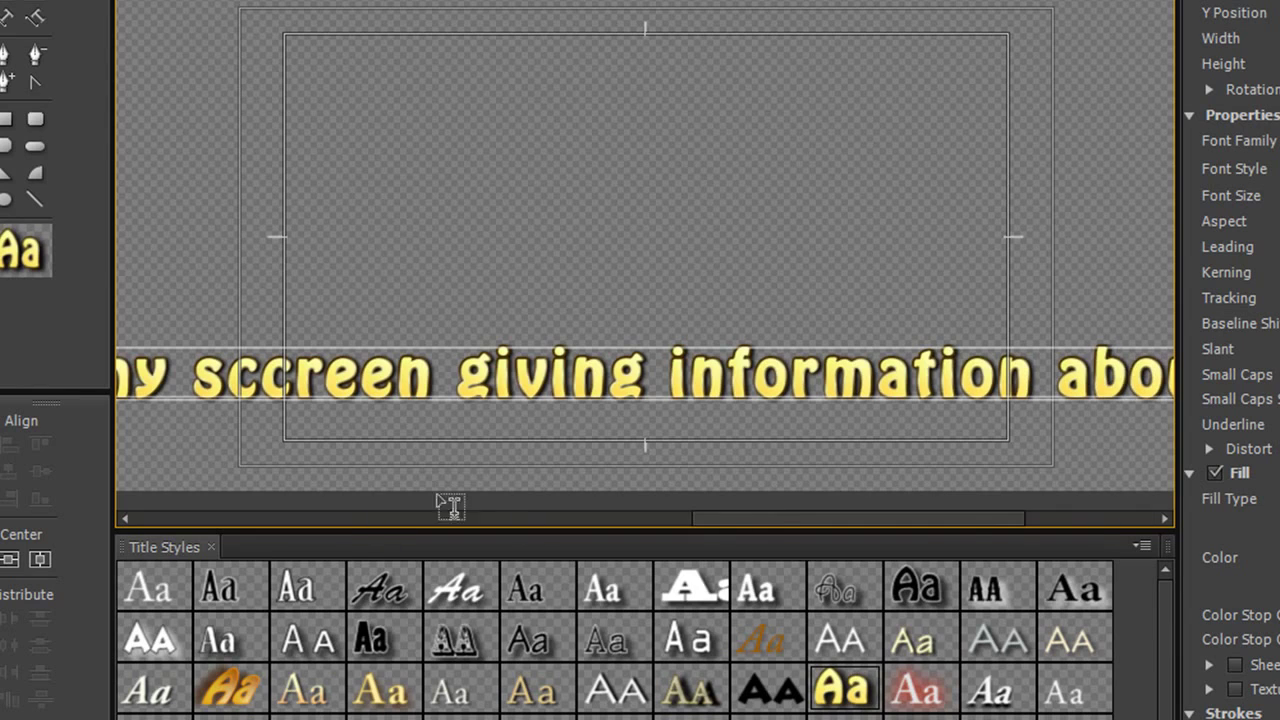
{"action": "left_click_drag", "start_coordinate": [771, 520], "coordinate": [946, 540]}
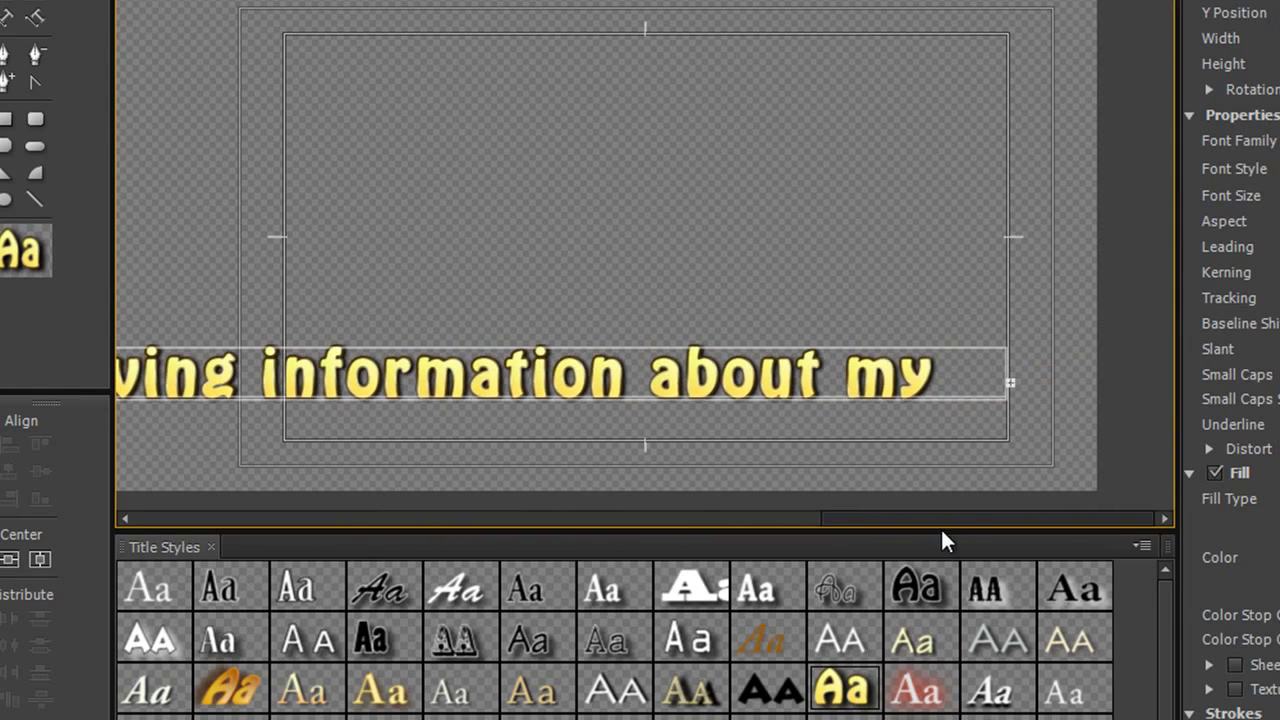
{"action": "left_click", "coordinate": [1008, 378]}
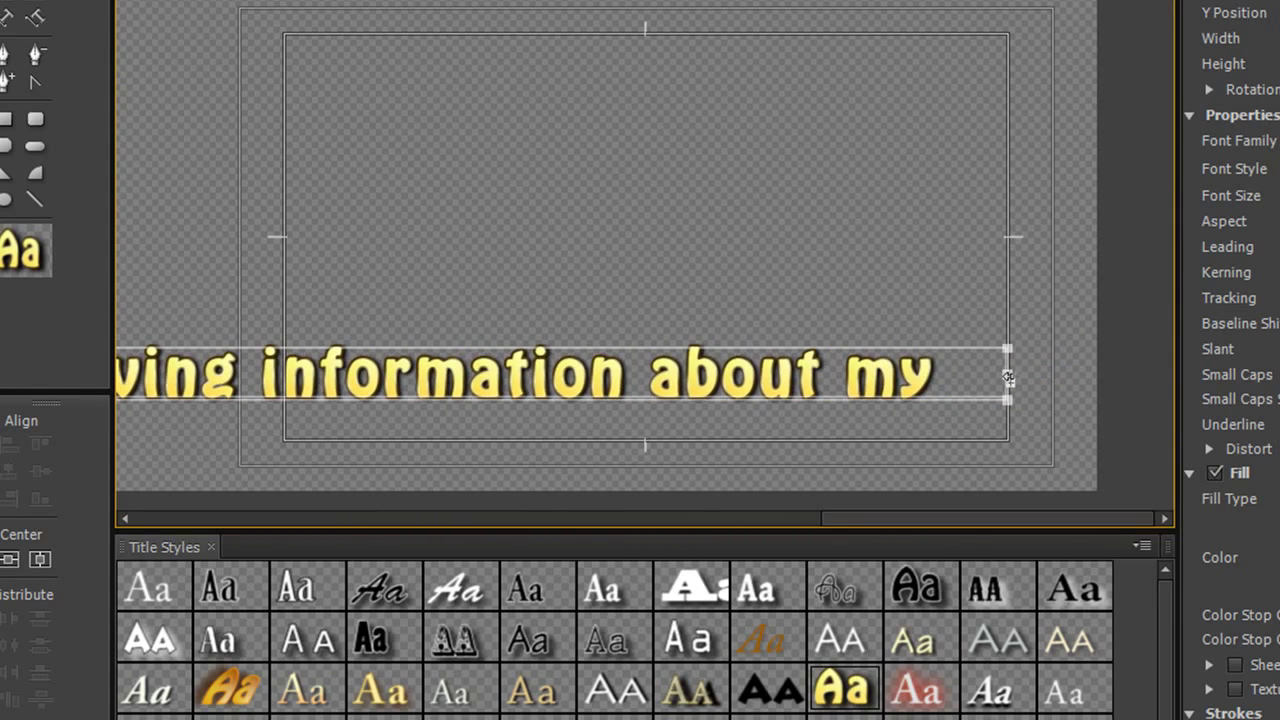
{"action": "left_click_drag", "start_coordinate": [1008, 378], "coordinate": [1156, 386]}
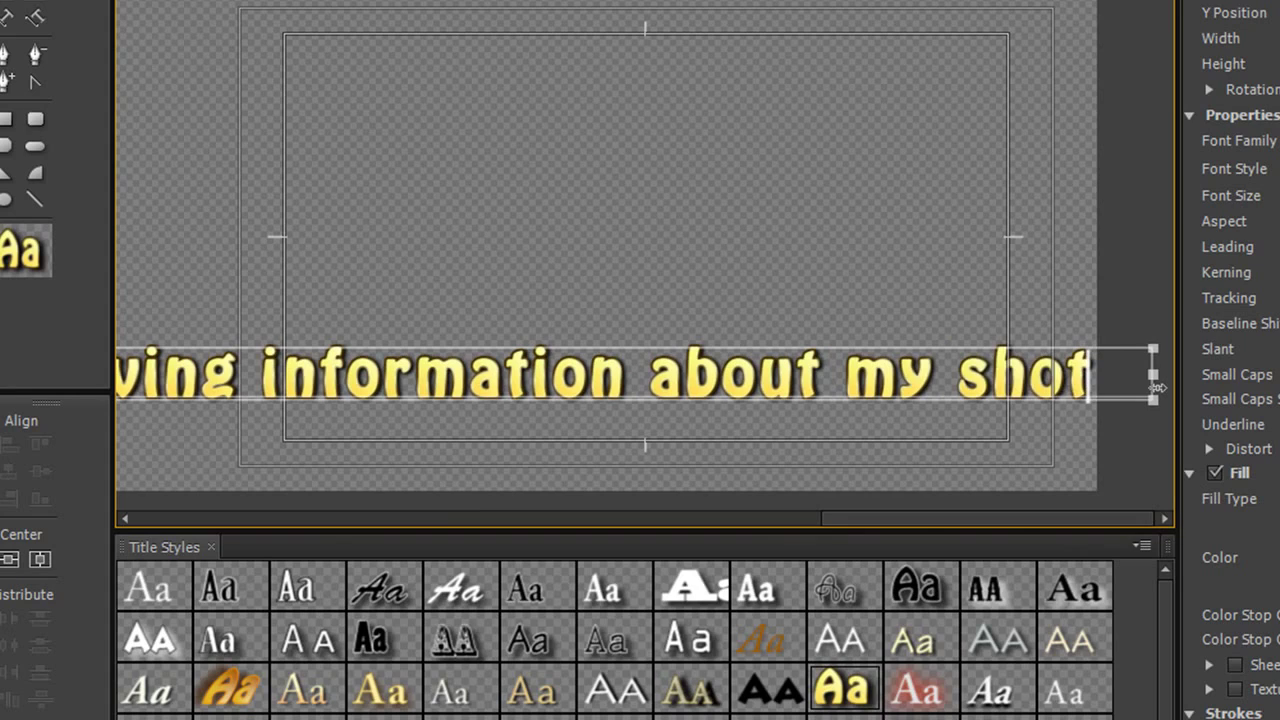
{"action": "left_click_drag", "start_coordinate": [785, 520], "coordinate": [140, 537]}
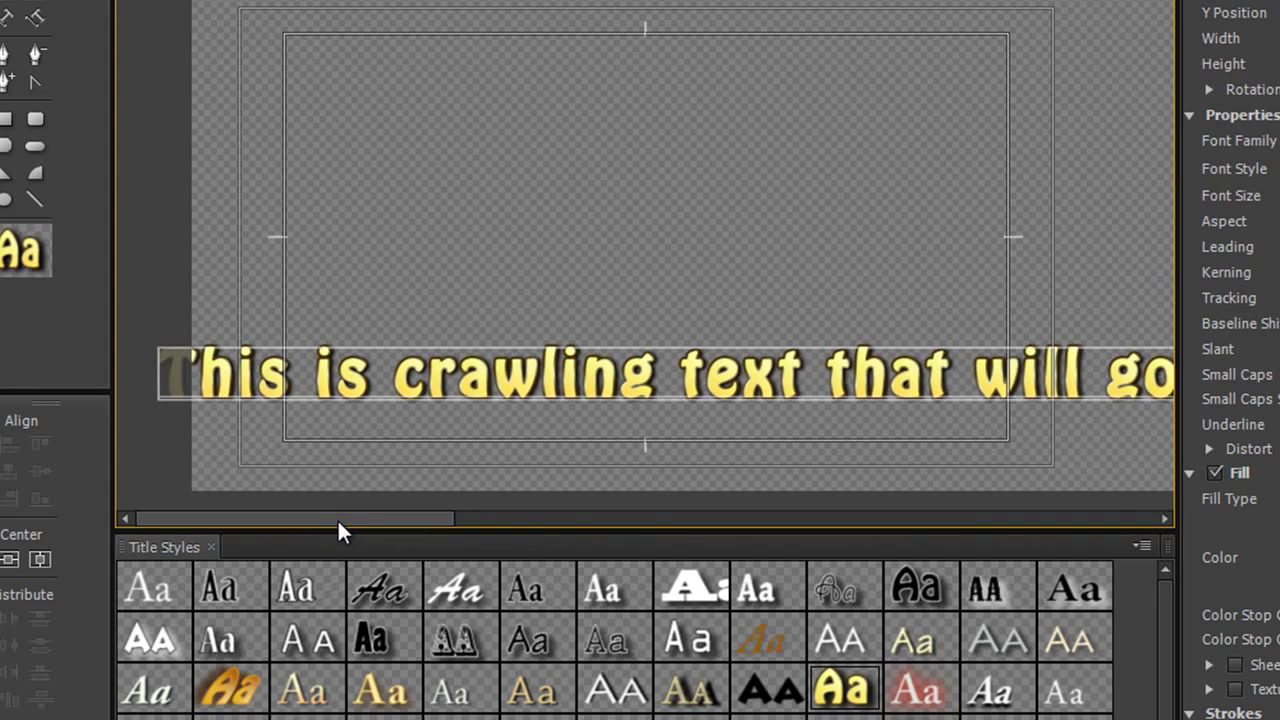
{"action": "left_click_drag", "start_coordinate": [340, 531], "coordinate": [350, 673]}
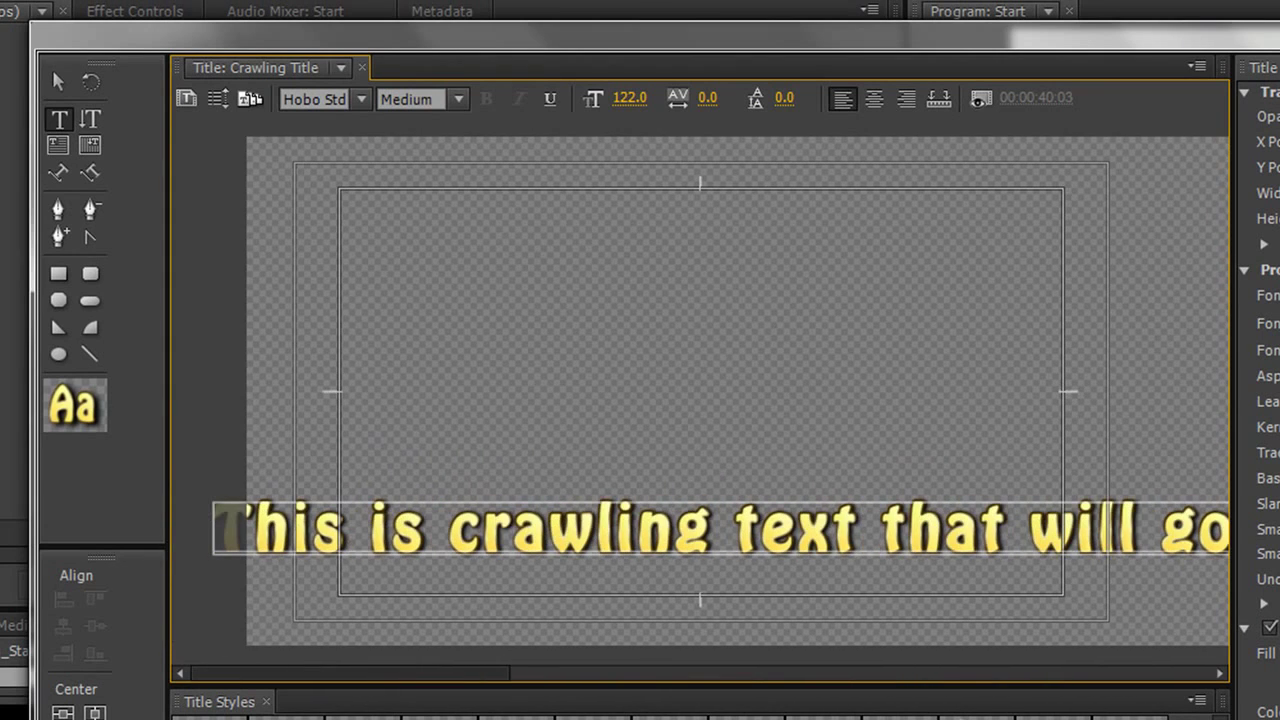
- Drag the yellow crawl text line down near the bottom of the title frame
{"action": "left_click", "coordinate": [58, 82]}
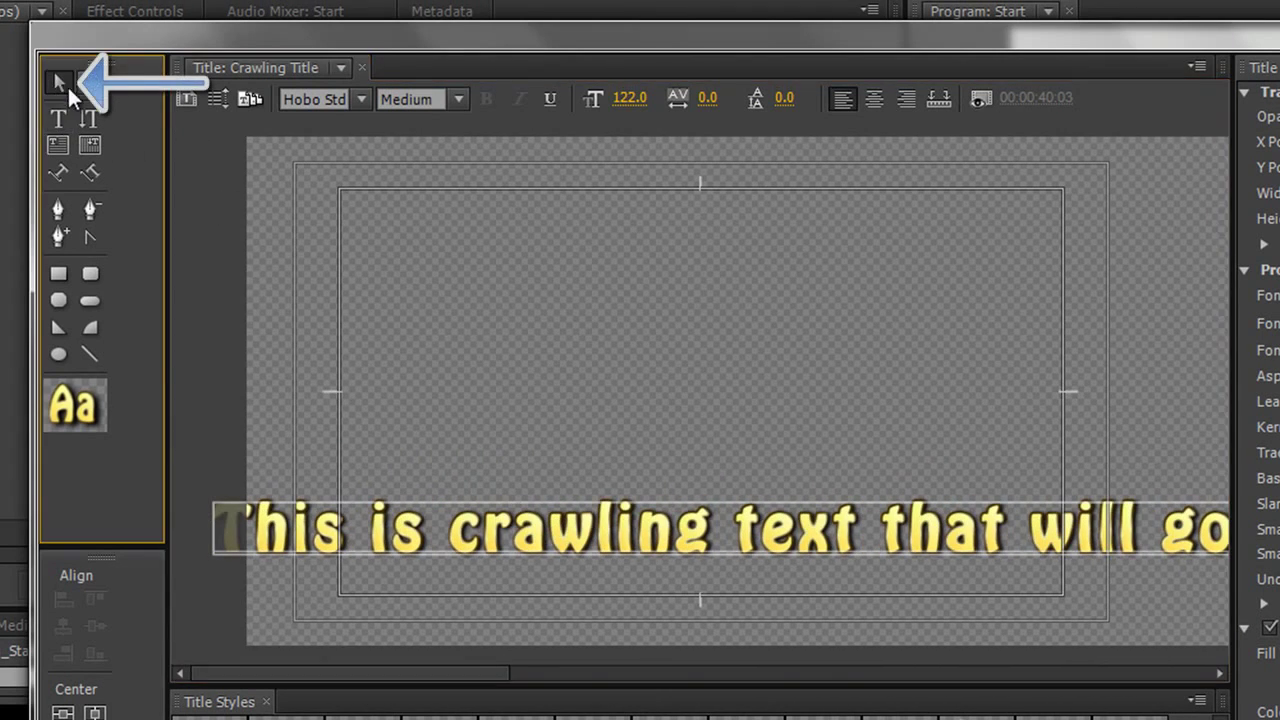
{"action": "left_click", "coordinate": [750, 532]}
{"action": "left_click_drag", "start_coordinate": [749, 533], "coordinate": [748, 566]}
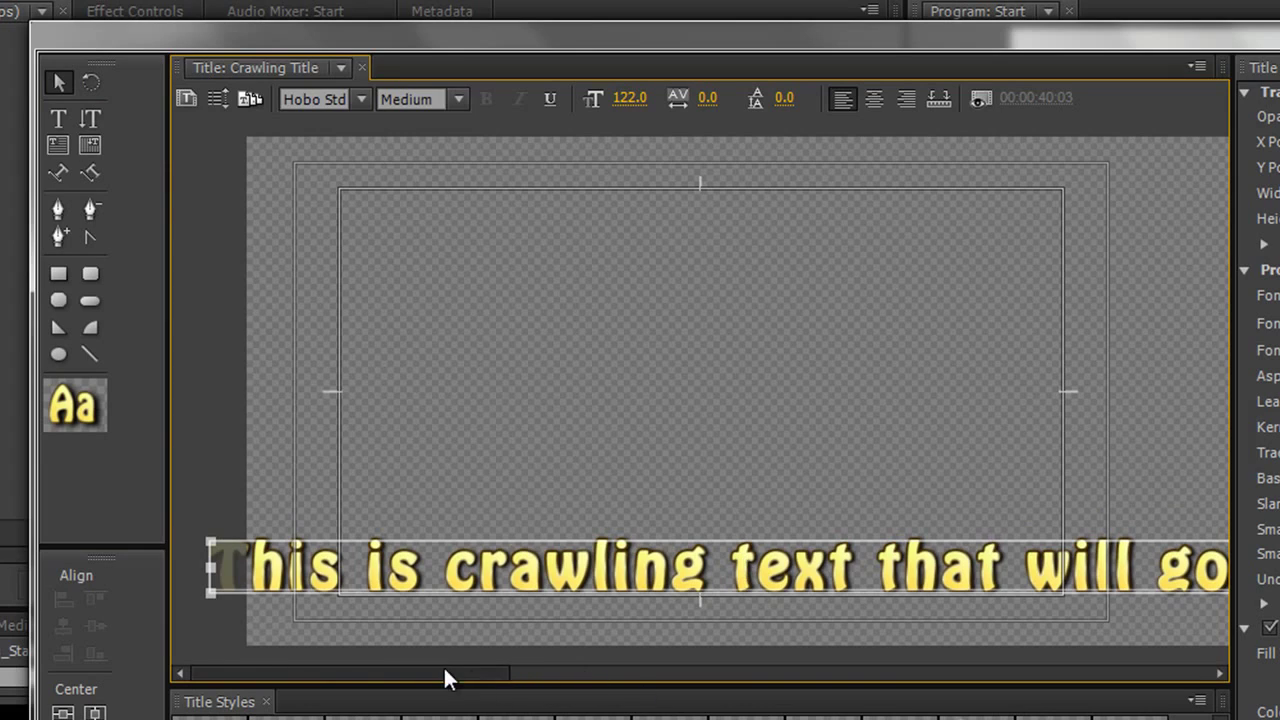
{"action": "mouse_move", "coordinate": [443, 672]}
{"action": "left_mouse_down"}
{"action": "mouse_move", "coordinate": [1140, 700]}
{"action": "mouse_move", "coordinate": [606, 663]}
{"action": "mouse_move", "coordinate": [444, 671]}
{"action": "left_mouse_up"}
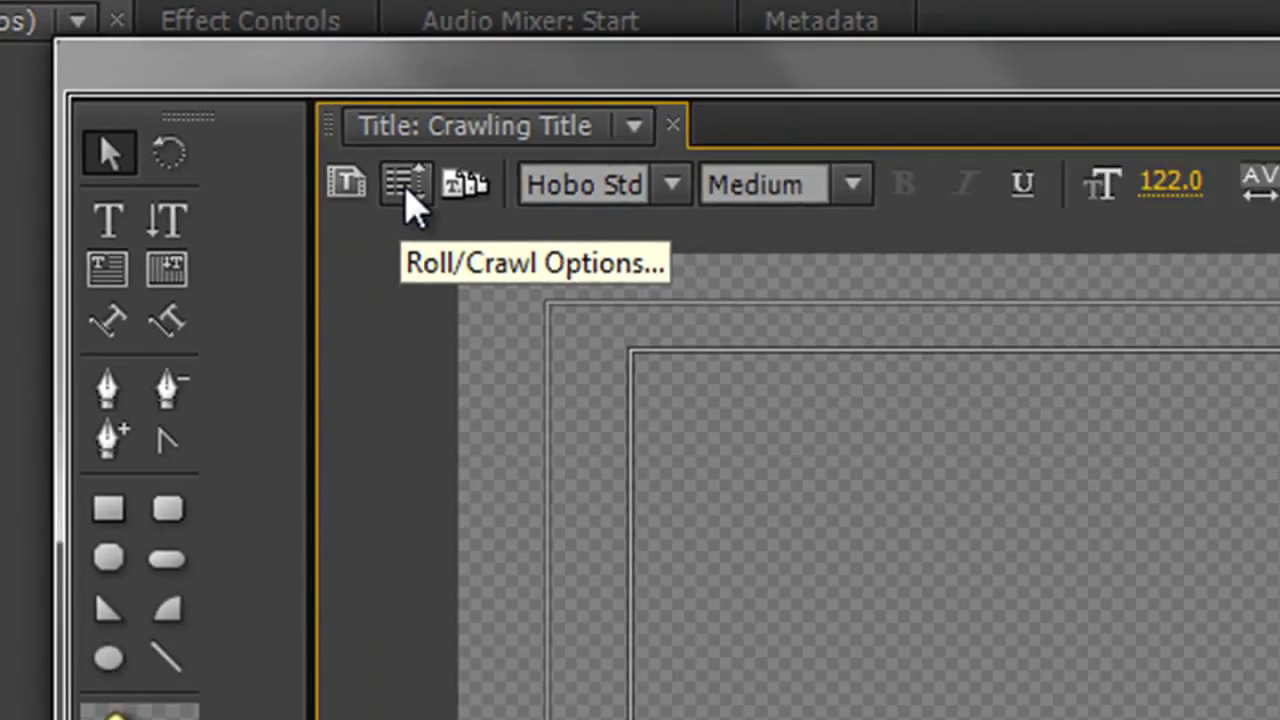
- Set the title to Crawl Left with Start Off Screen and End Off Screen enabled
{"action": "left_click", "coordinate": [478, 230]}
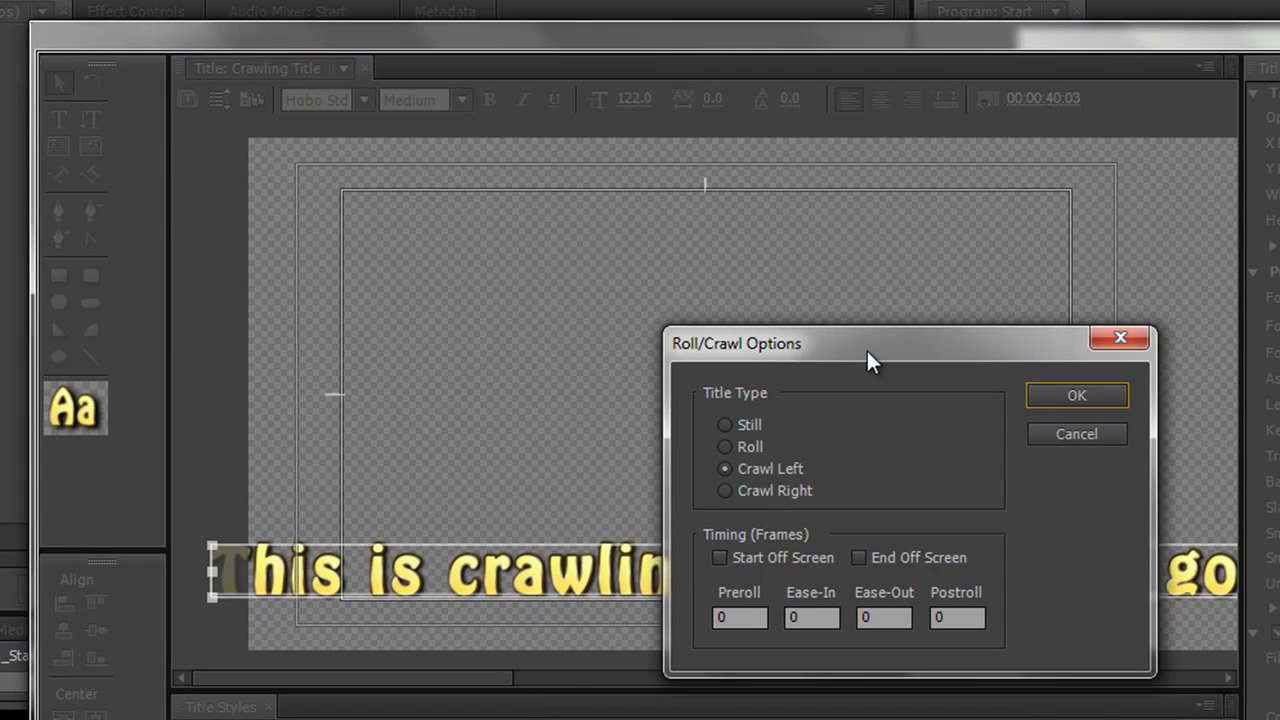
{"action": "left_click", "coordinate": [720, 558]}
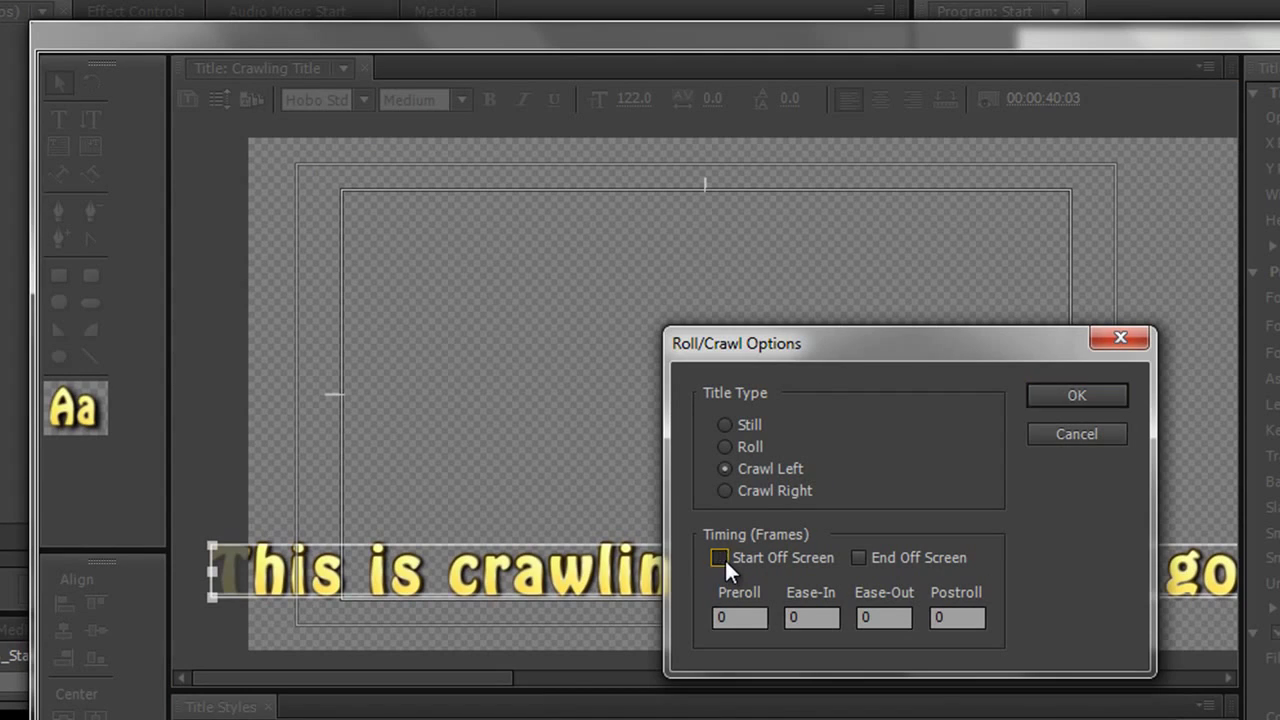
{"action": "left_click", "coordinate": [859, 557]}
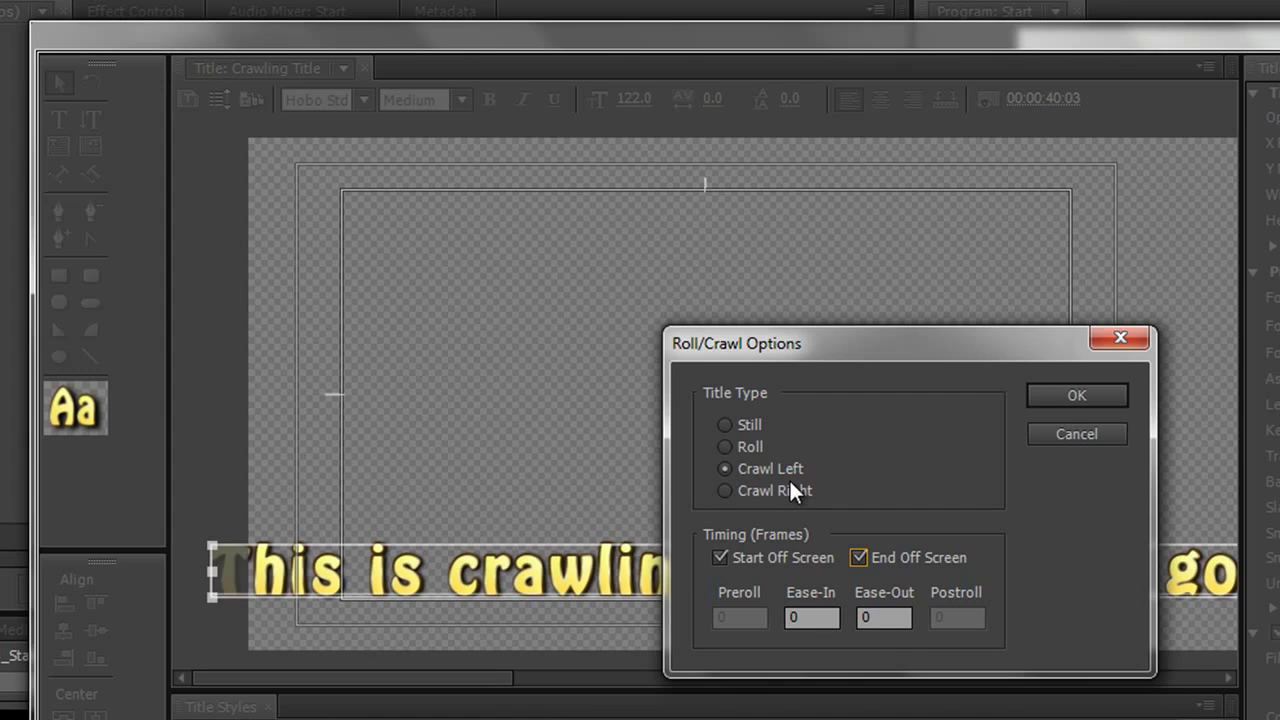
{"action": "left_click", "coordinate": [1078, 395]}
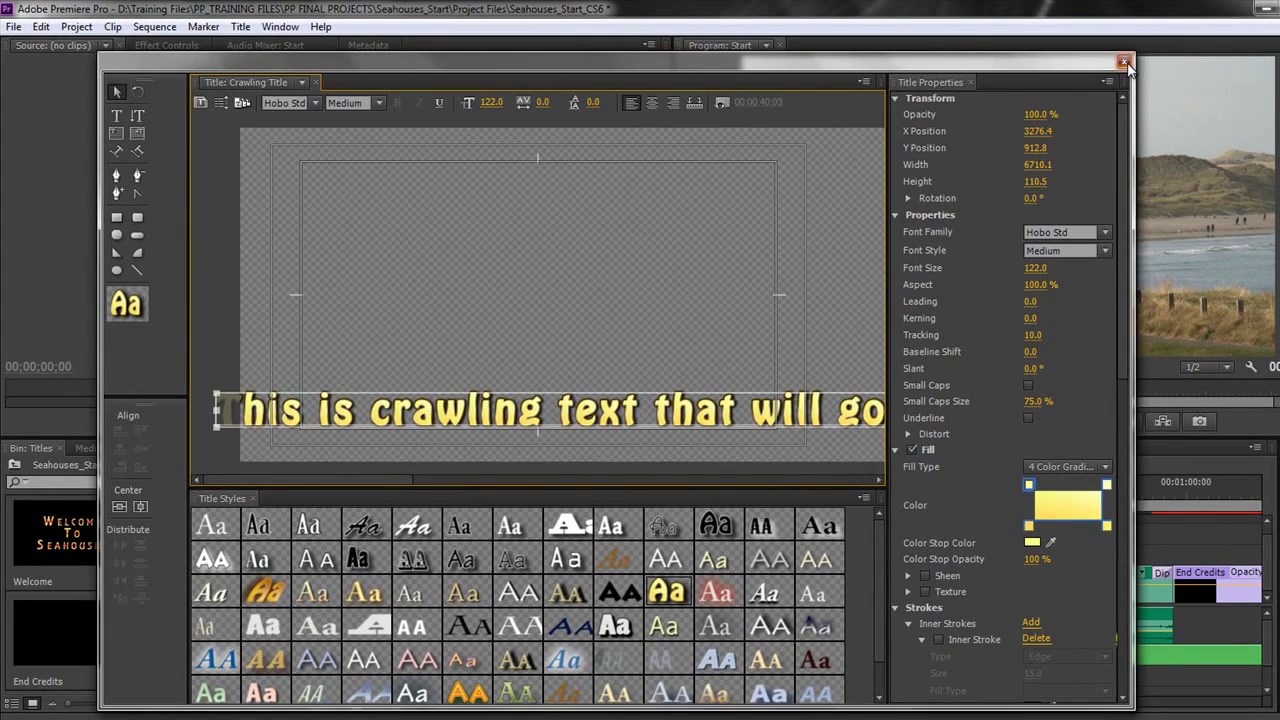
- Close the Titler and look over the Crawling Title thumbnail in the Titles bin
{"action": "left_click", "coordinate": [1125, 63]}
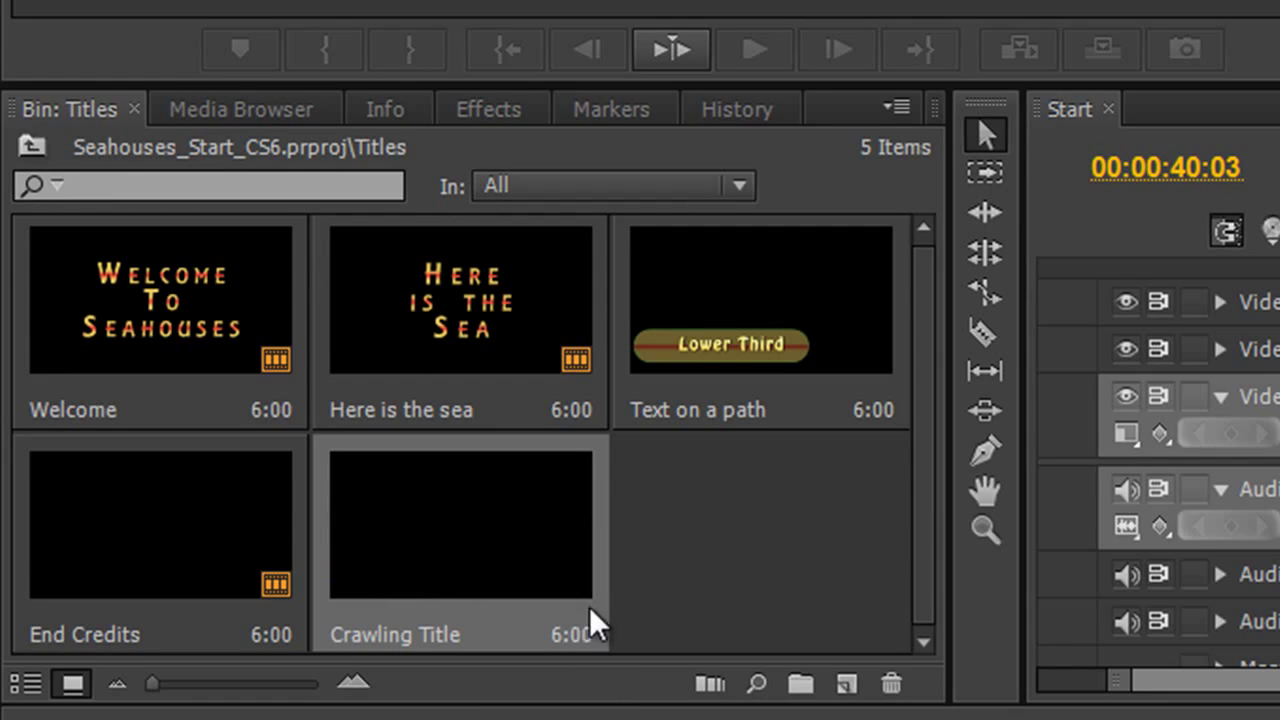
{"action": "mouse_move", "coordinate": [290, 398]}
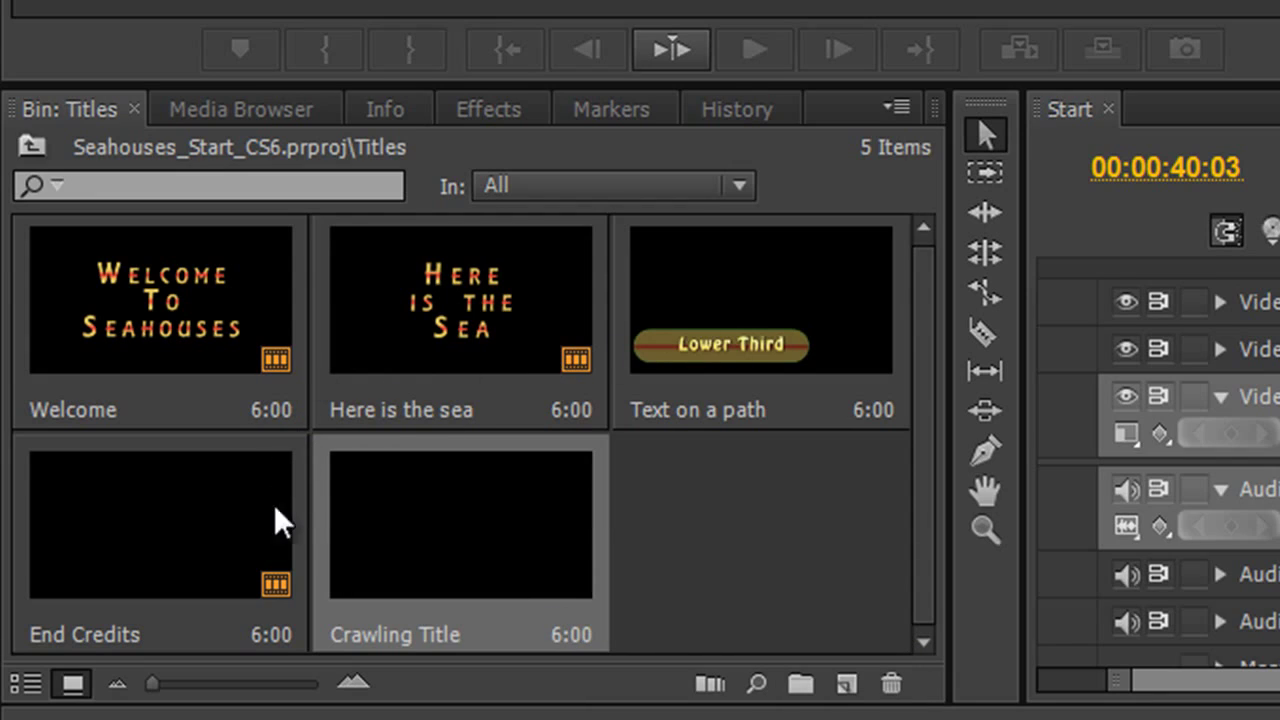
{"action": "mouse_move", "coordinate": [162, 625]}
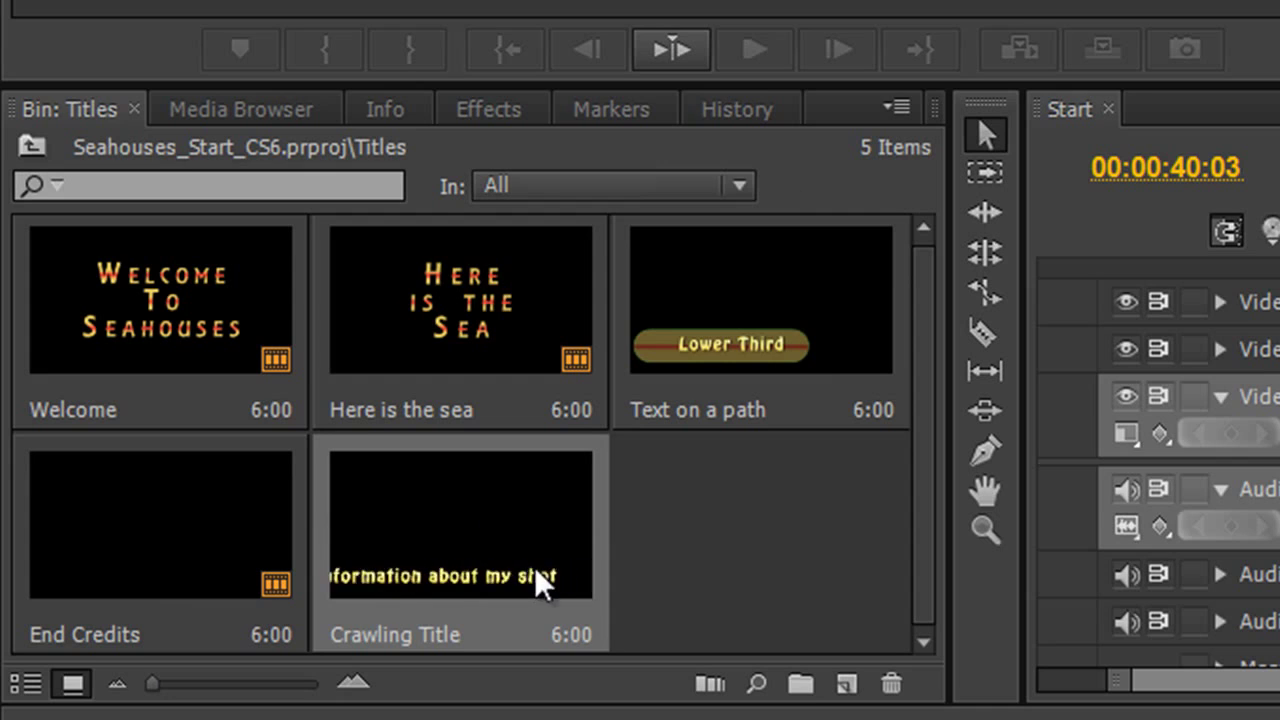
{"action": "mouse_move", "coordinate": [585, 356]}
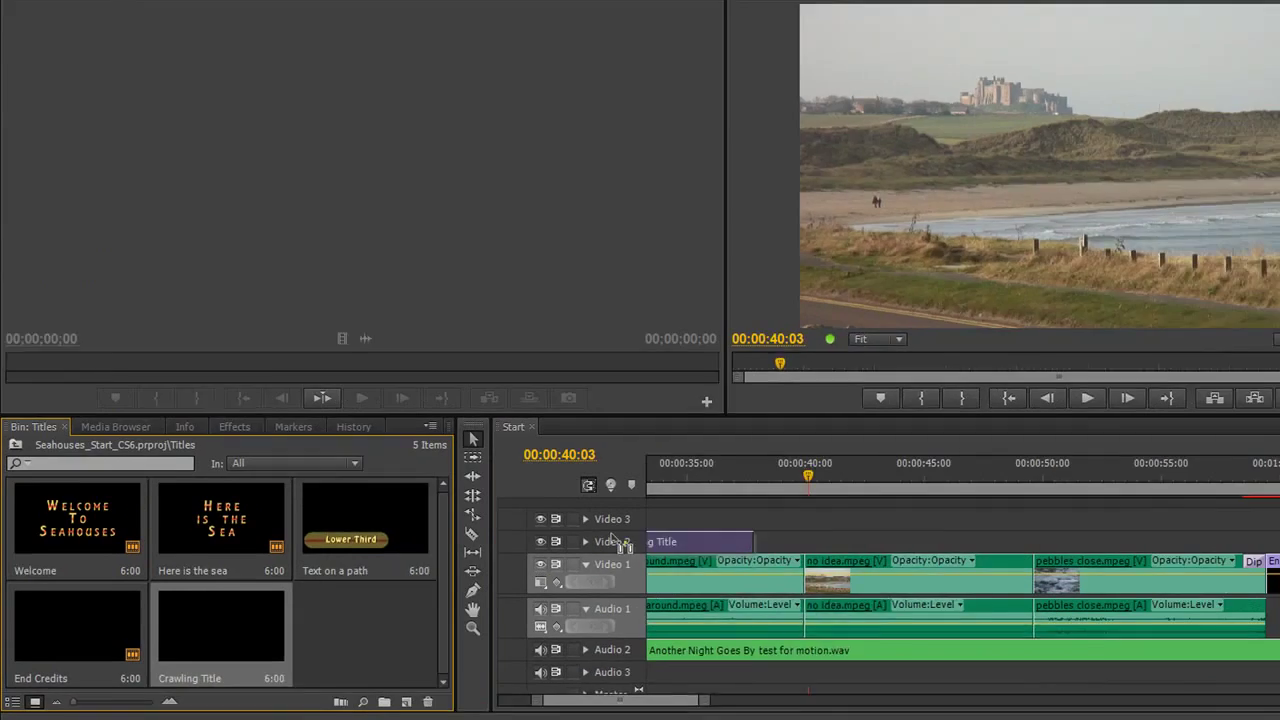
- Place Crawling Title on Video 2 at 00:00:40:00, extend it by 3:17, and play it back
{"action": "left_click_drag", "start_coordinate": [615, 541], "coordinate": [747, 562]}
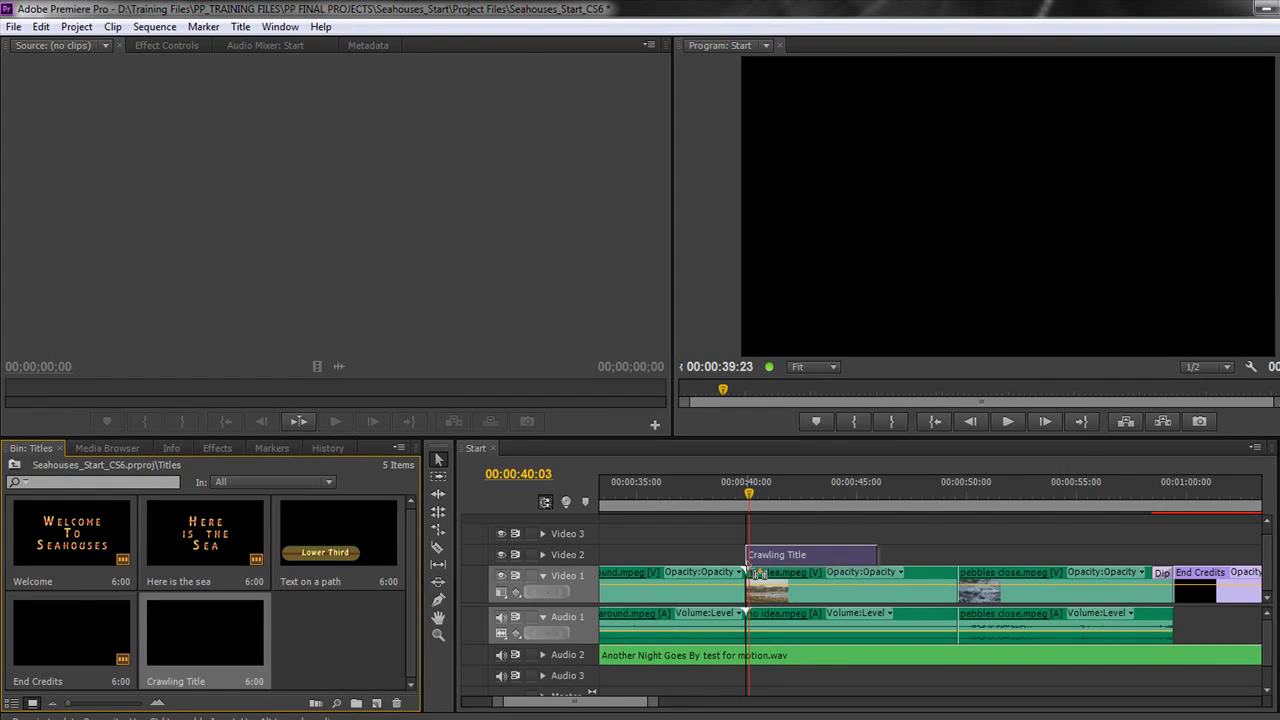
{"action": "left_click_drag", "start_coordinate": [752, 562], "coordinate": [752, 562]}
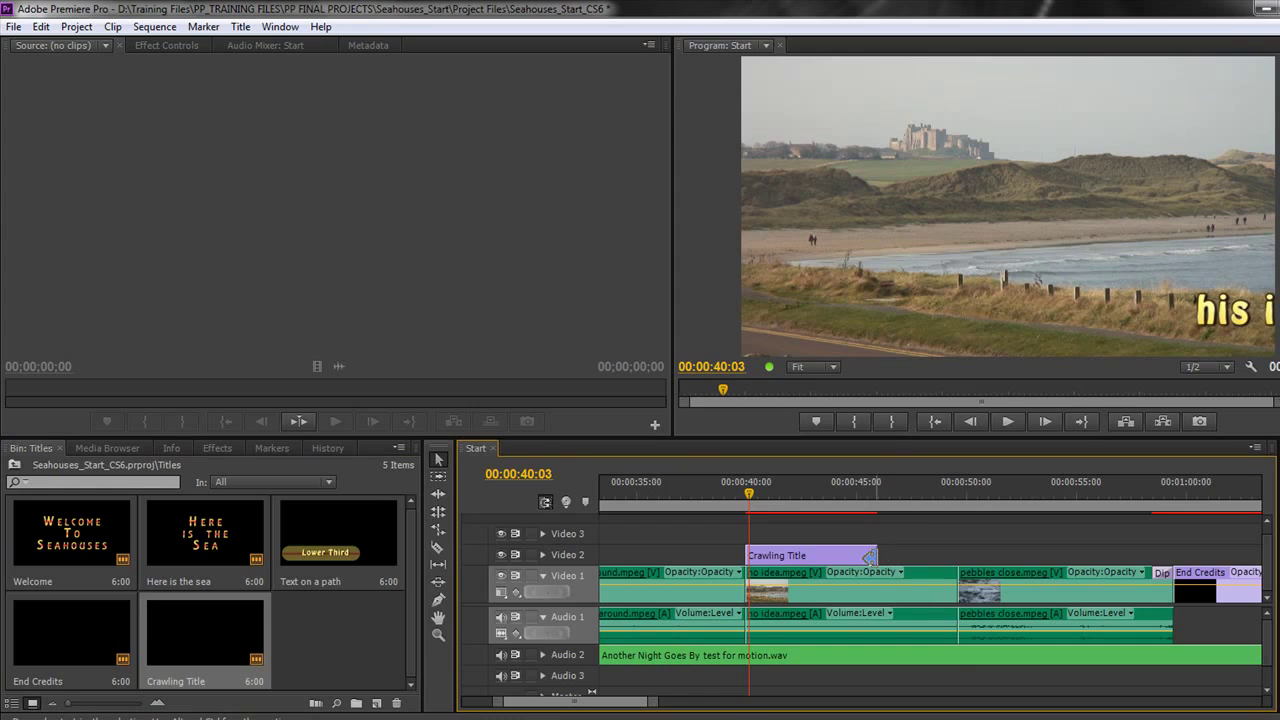
{"action": "left_click_drag", "start_coordinate": [874, 556], "coordinate": [955, 556]}
{"action": "left_click_drag", "start_coordinate": [750, 498], "coordinate": [727, 499]}
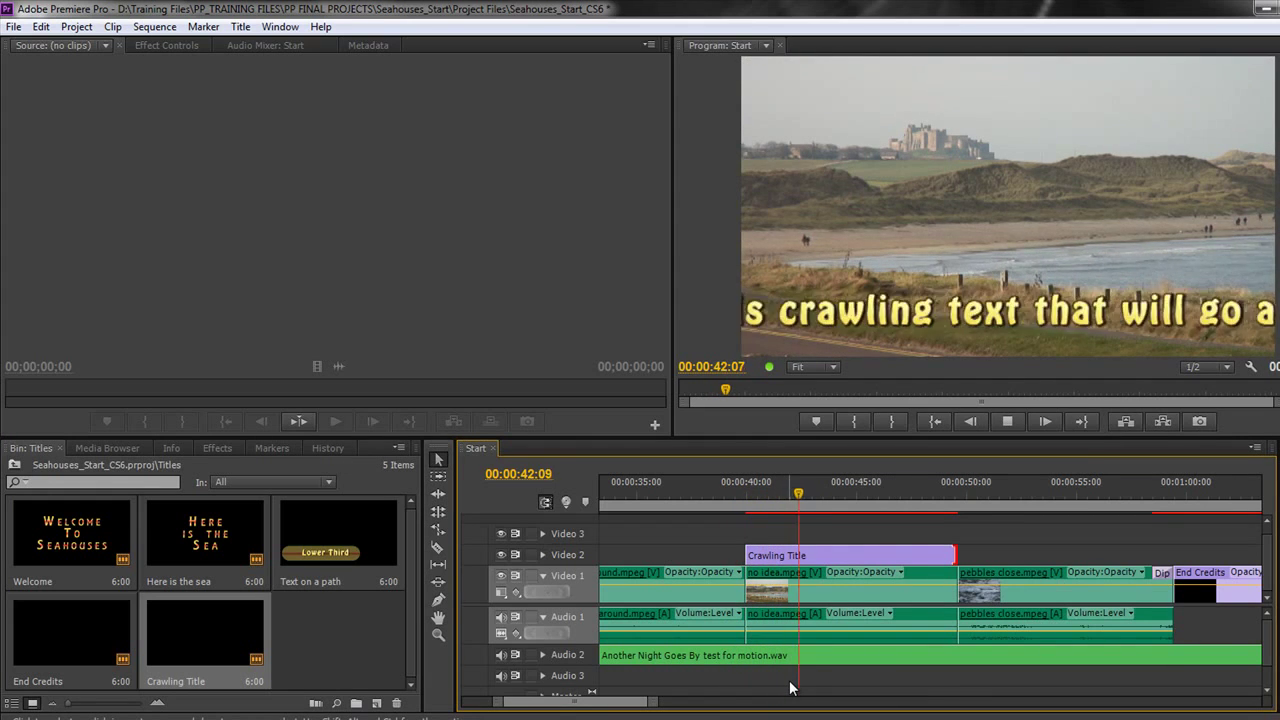
{"action": "key", "text": "space"}
- Reopen the Crawling Title, nudge the crawl text slightly right, and close the Titler
{"action": "double_click", "coordinate": [854, 555]}
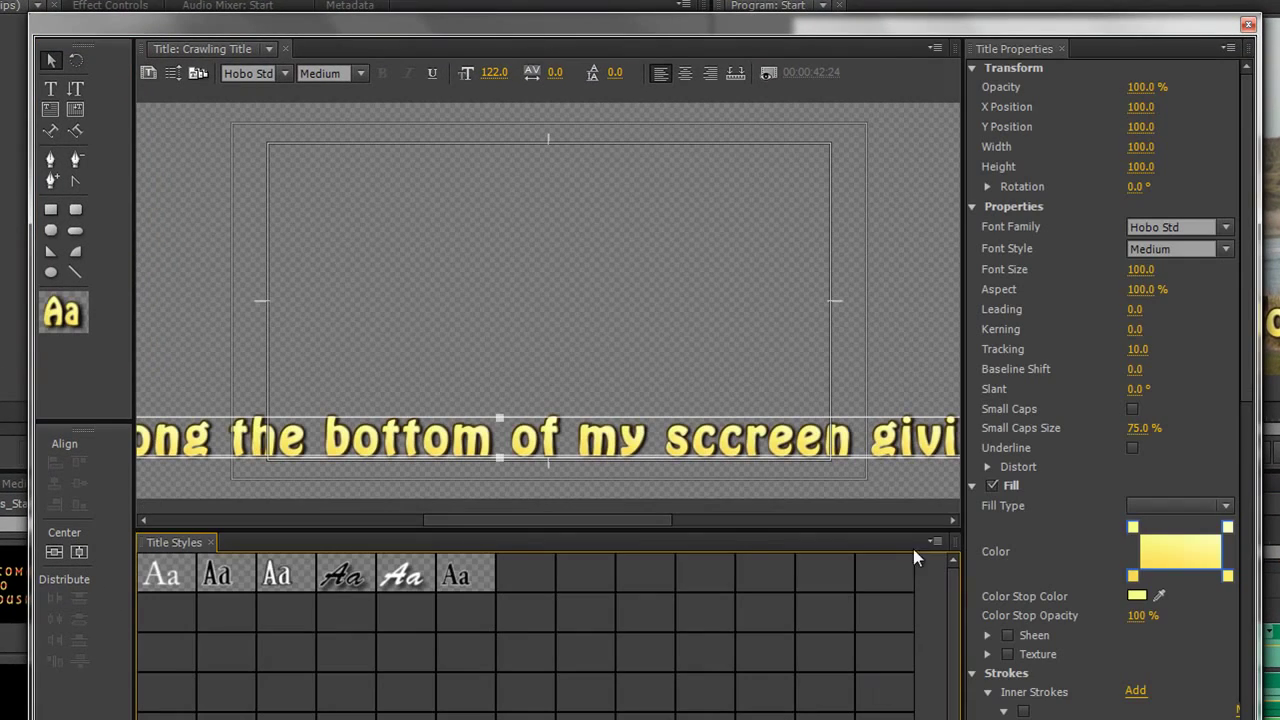
{"action": "left_click_drag", "start_coordinate": [585, 521], "coordinate": [300, 521]}
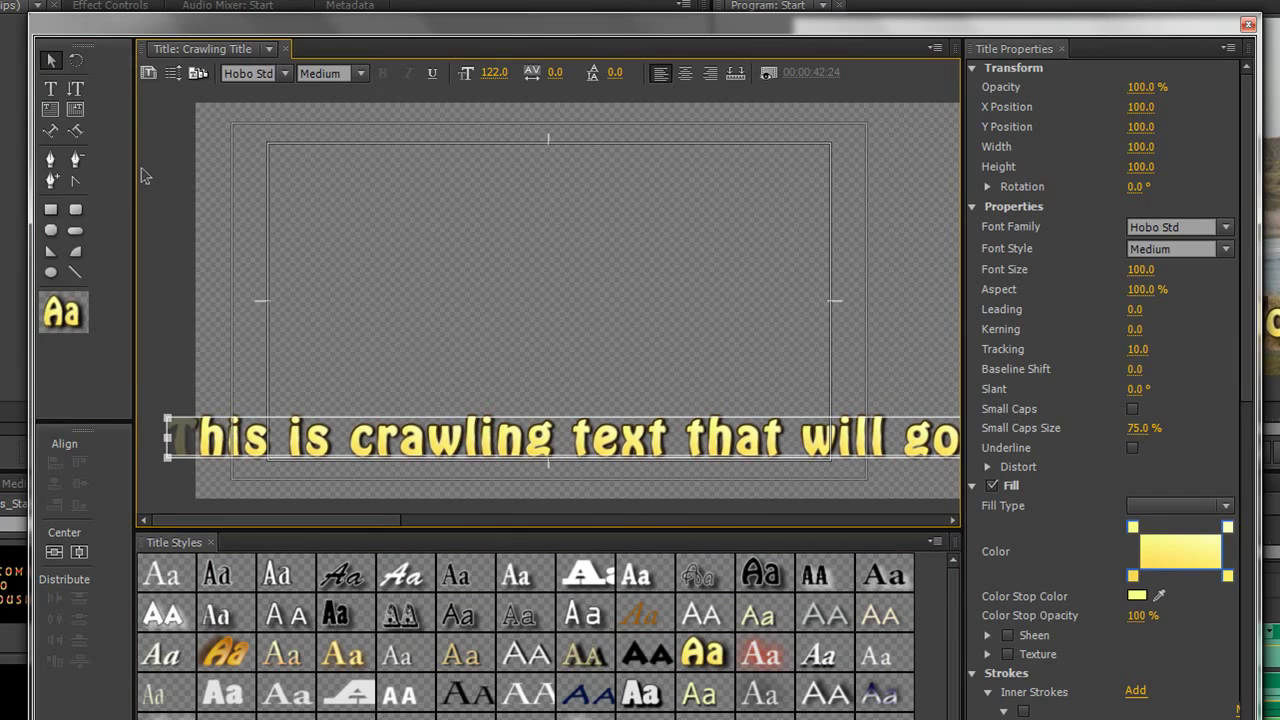
{"action": "left_click", "coordinate": [49, 62]}
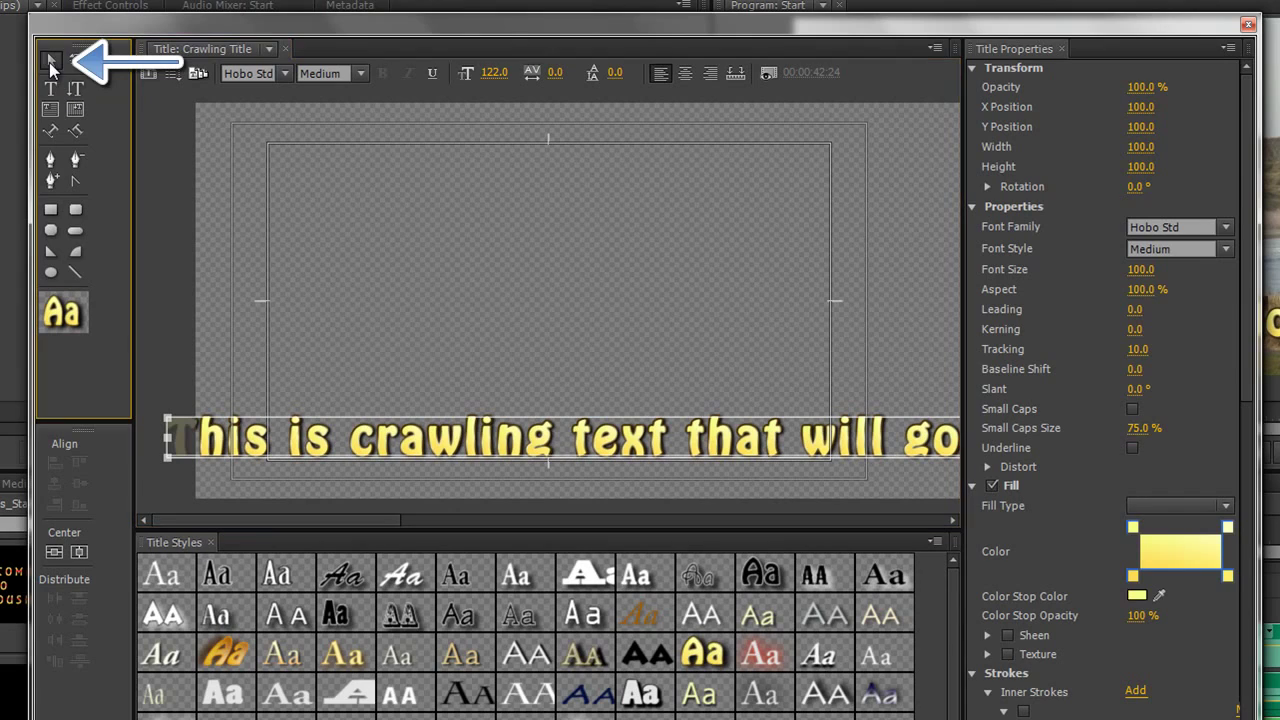
{"action": "left_click_drag", "start_coordinate": [326, 437], "coordinate": [360, 437]}
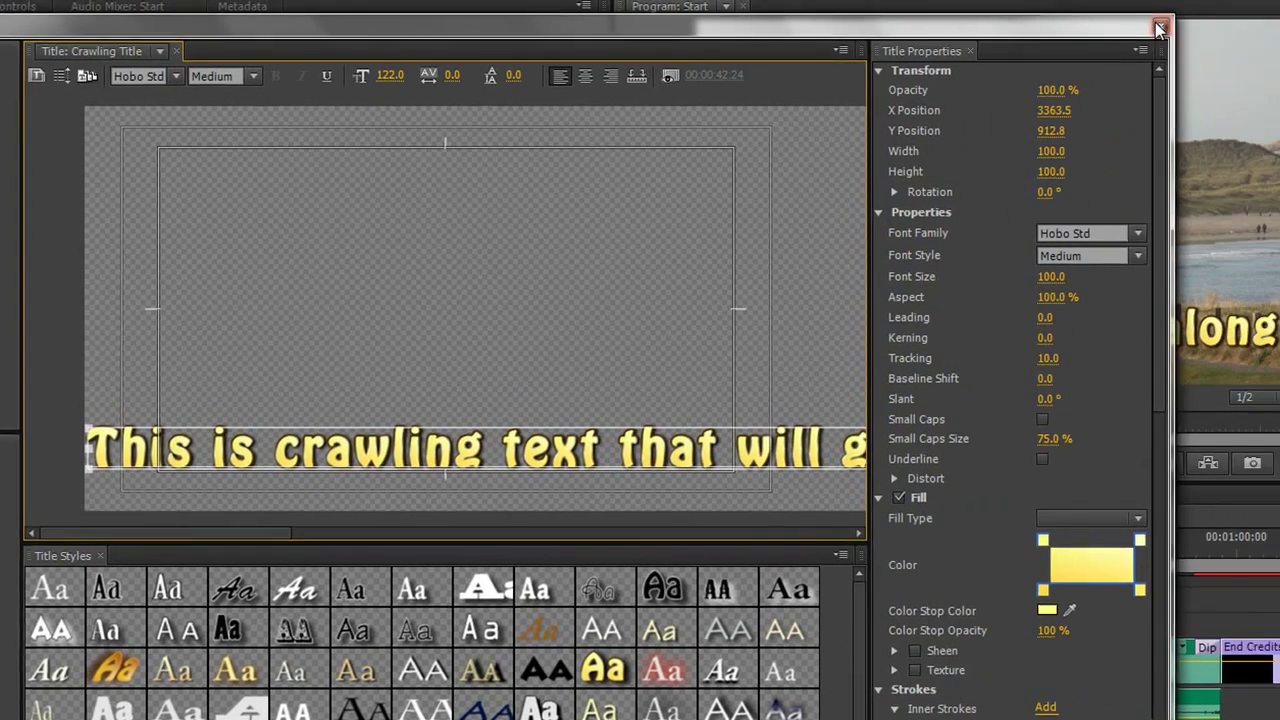
{"action": "left_click", "coordinate": [1248, 23]}
{"action": "left_click", "coordinate": [571, 565]}
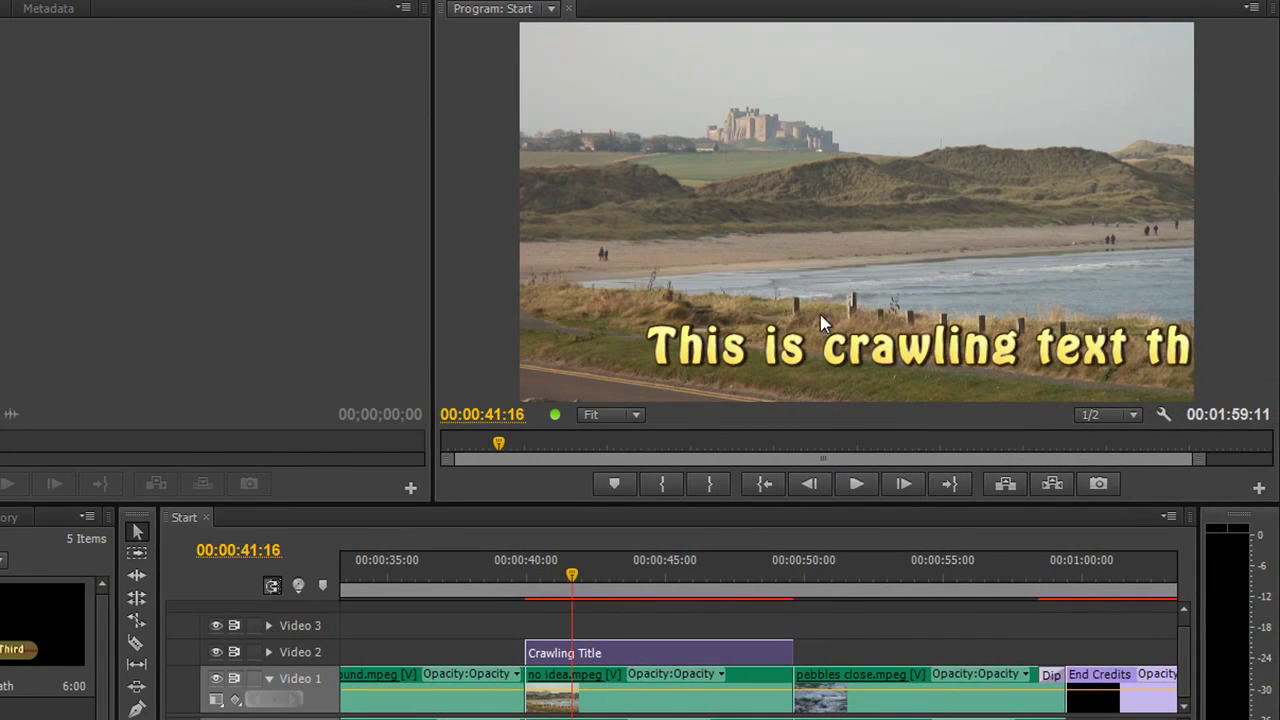
{"action": "left_click_drag", "start_coordinate": [563, 597], "coordinate": [477, 590]}
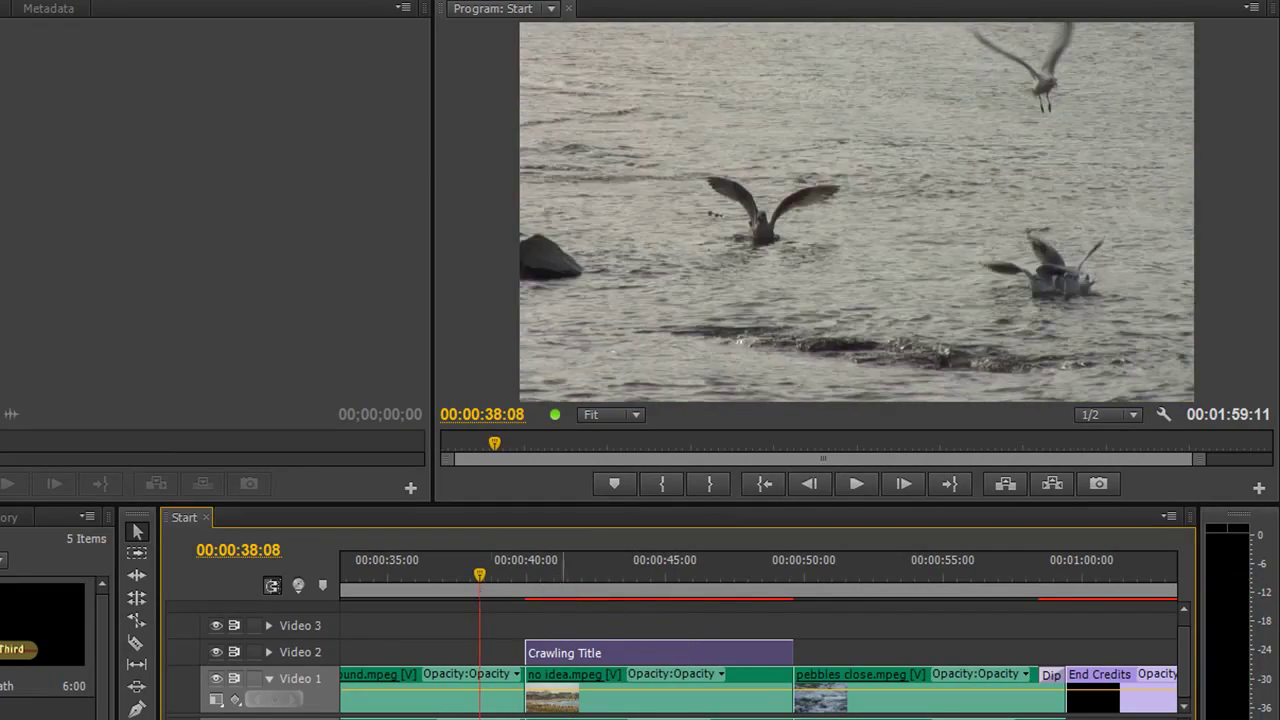
{"action": "key", "text": "space"}
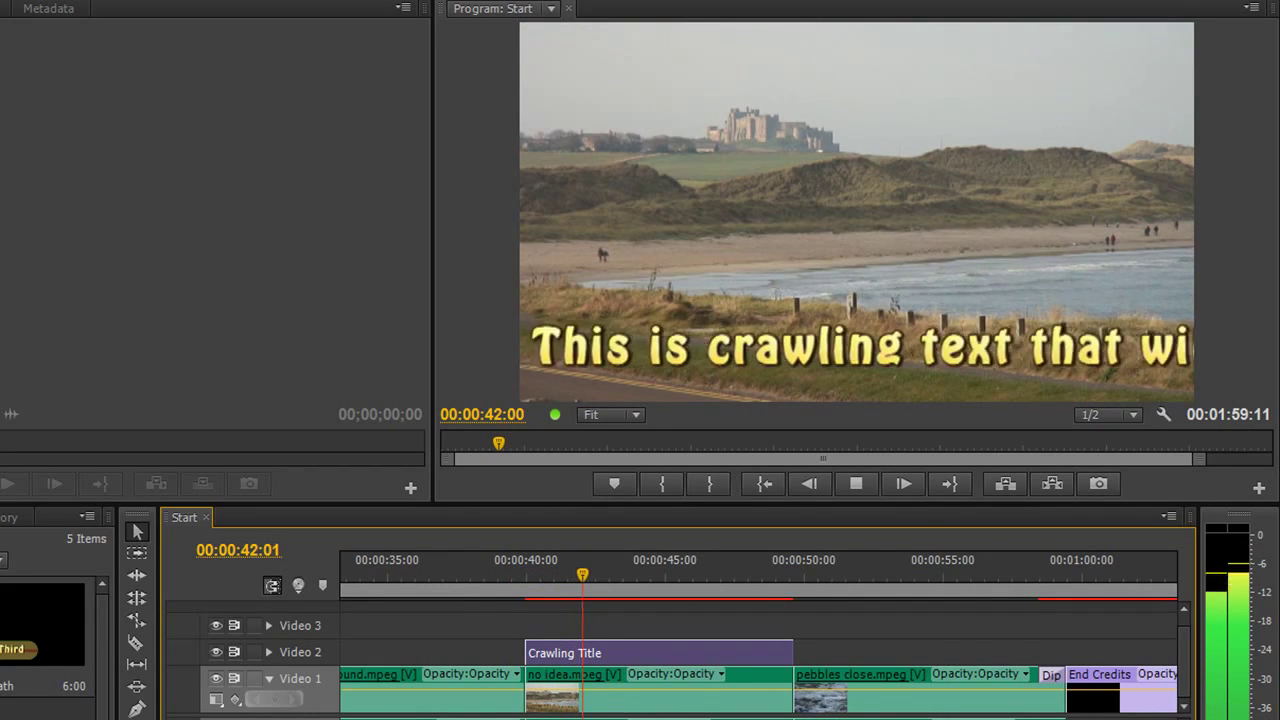
{"action": "key", "text": "space"}
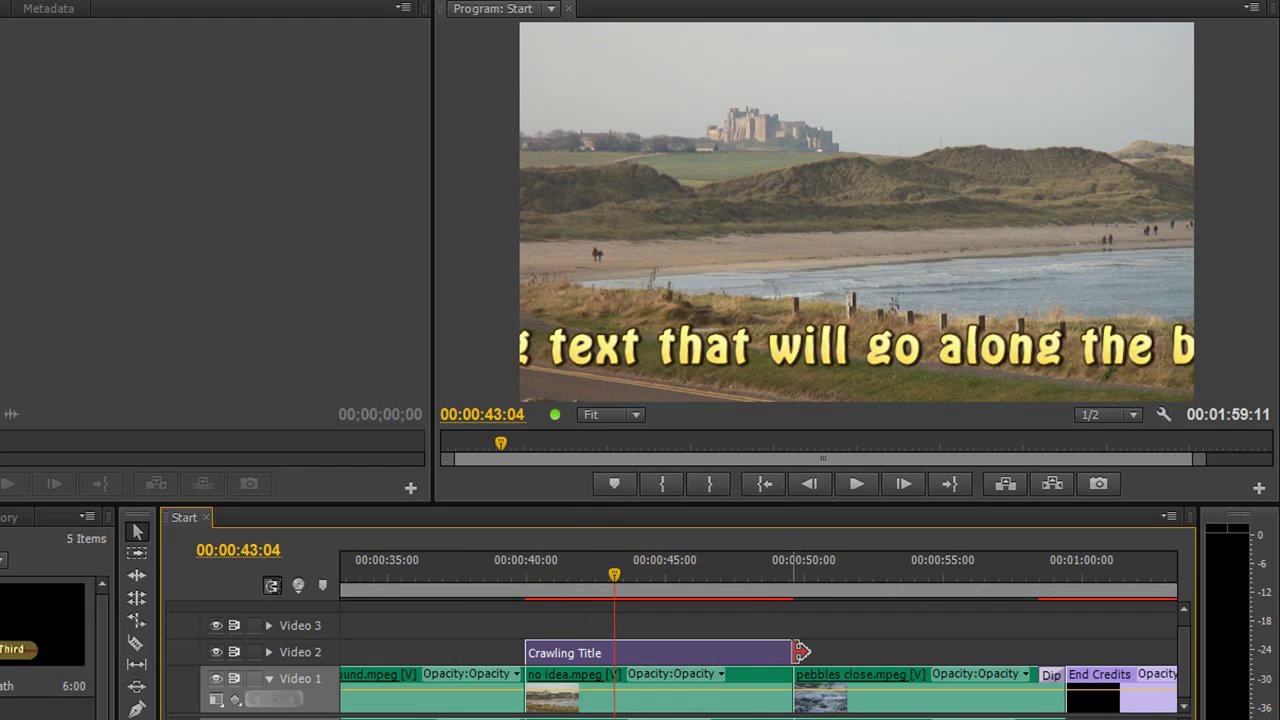
- Lengthen the Crawling Title clip by about 8 seconds, then play and scrub through the crawl's ending
{"action": "left_click_drag", "start_coordinate": [801, 651], "coordinate": [1037, 679]}
{"action": "left_click_drag", "start_coordinate": [613, 585], "coordinate": [492, 600]}
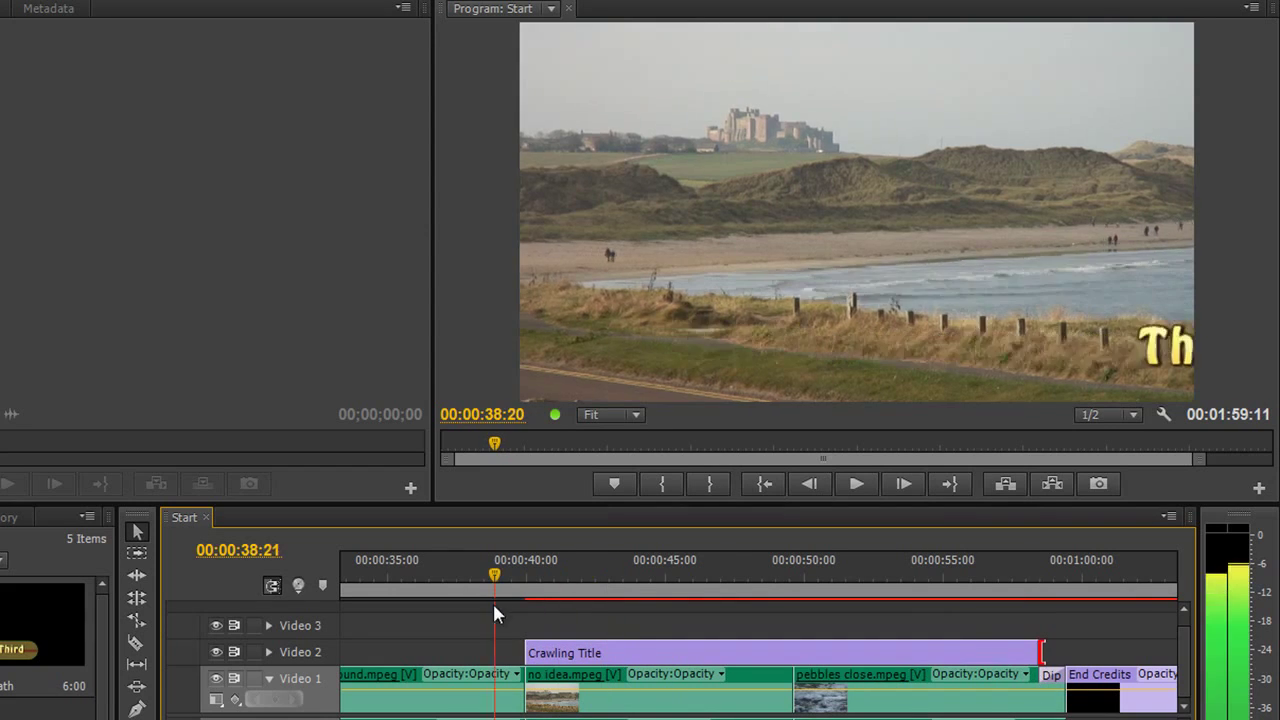
{"action": "key", "text": "space"}
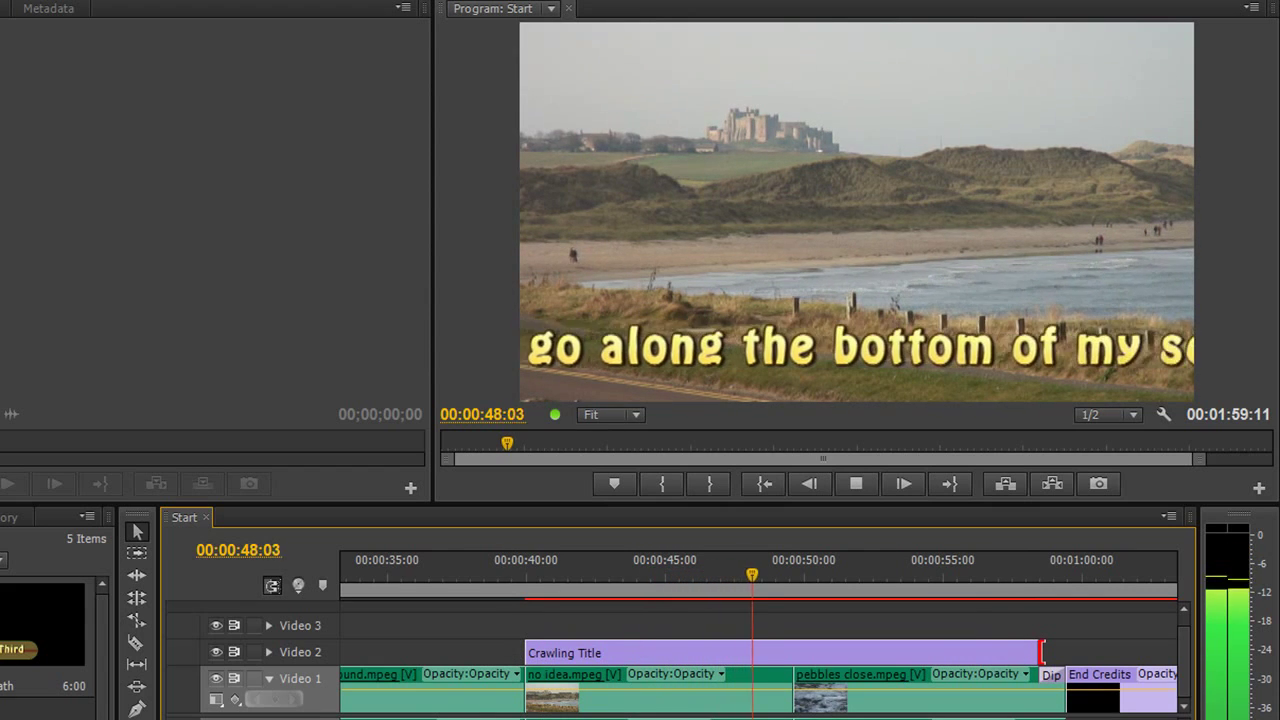
{"action": "key", "text": "space"}
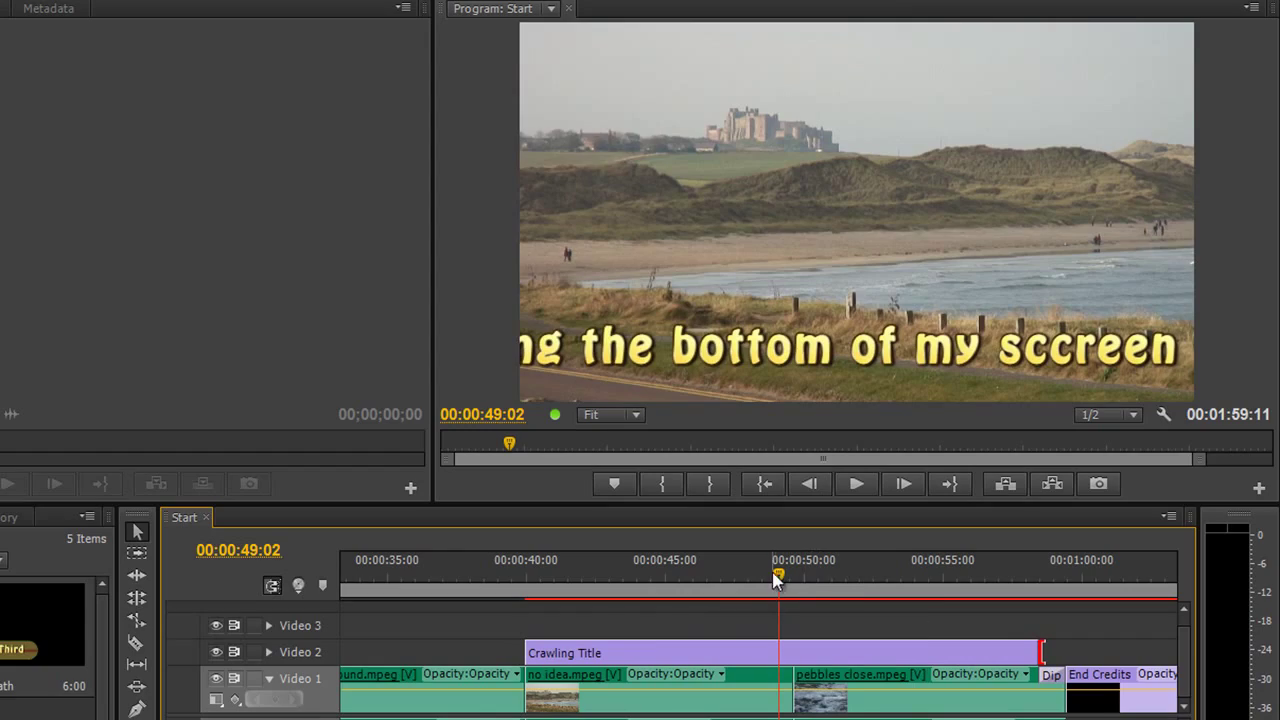
{"action": "left_click_drag", "start_coordinate": [777, 580], "coordinate": [841, 643]}
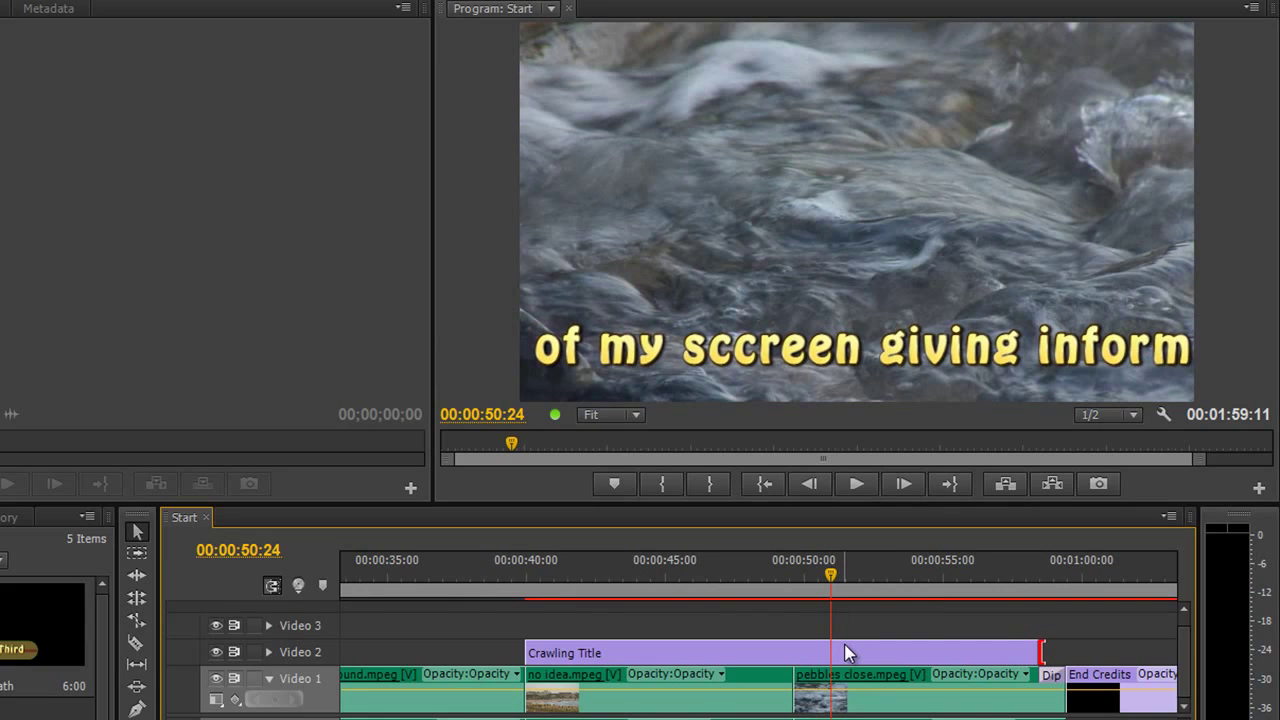